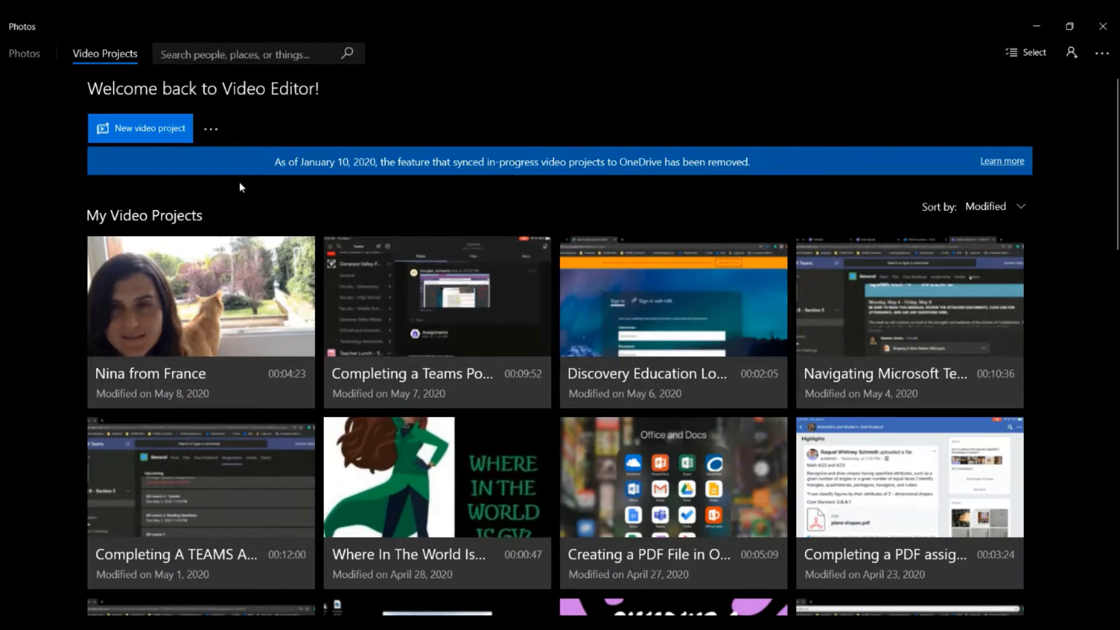
- Create a new video project named Microsoft Draw
{"action": "left_click", "coordinate": [132, 133]}
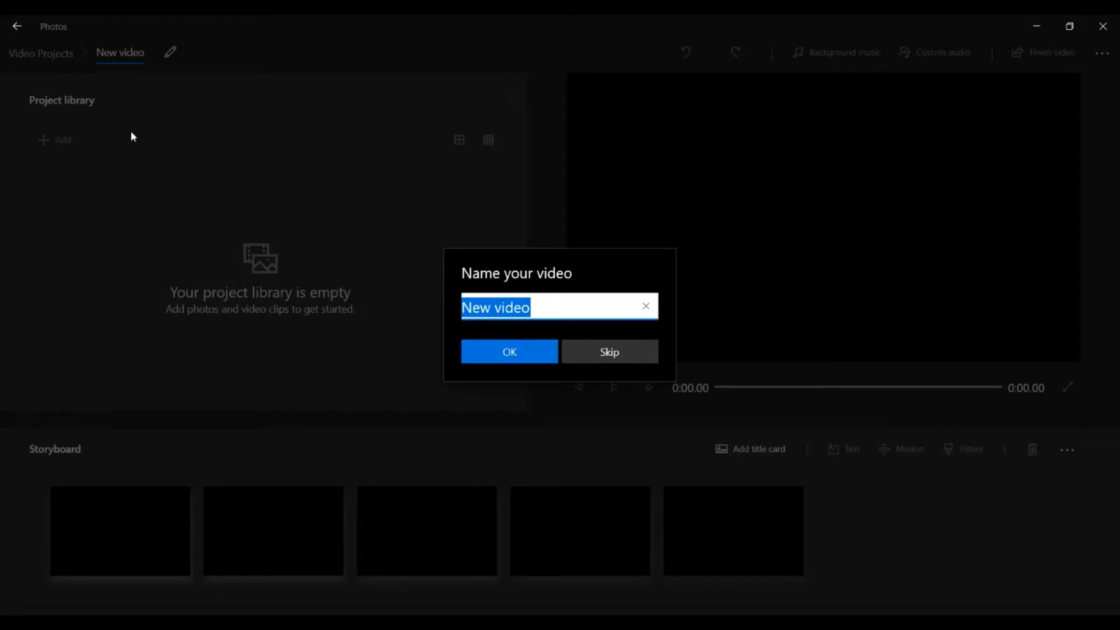
{"action": "type", "text": "Mi"}
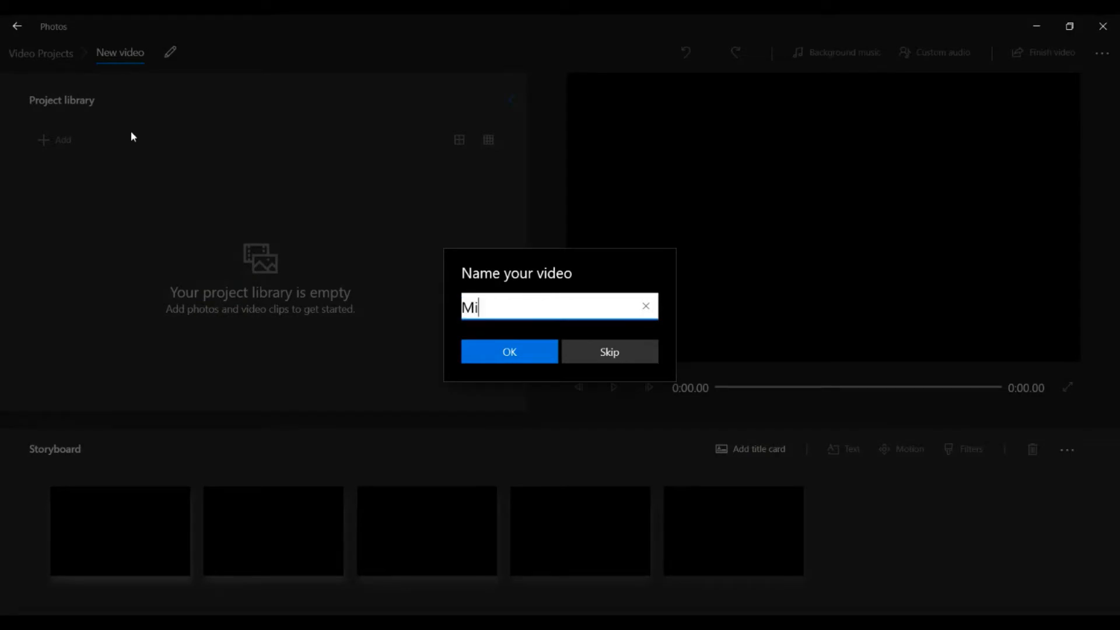
{"action": "type", "text": "crosoft Draw"}
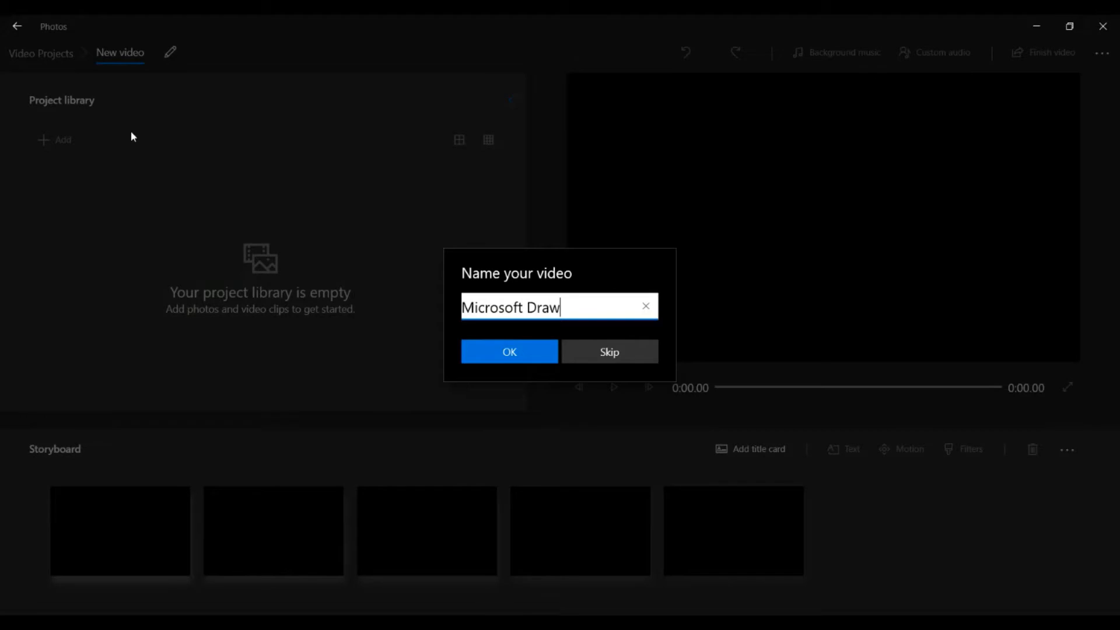
{"action": "left_click", "coordinate": [540, 357]}
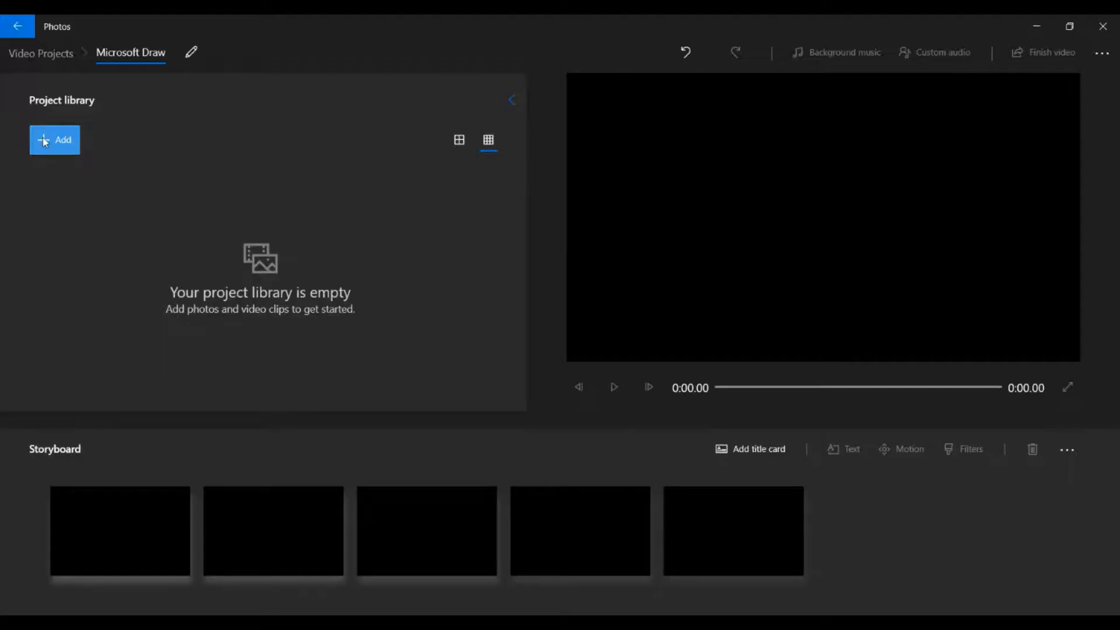
- Add the Microsoft Draw video from this PC's Tutorials folder to the project library
{"action": "left_click", "coordinate": [54, 140]}
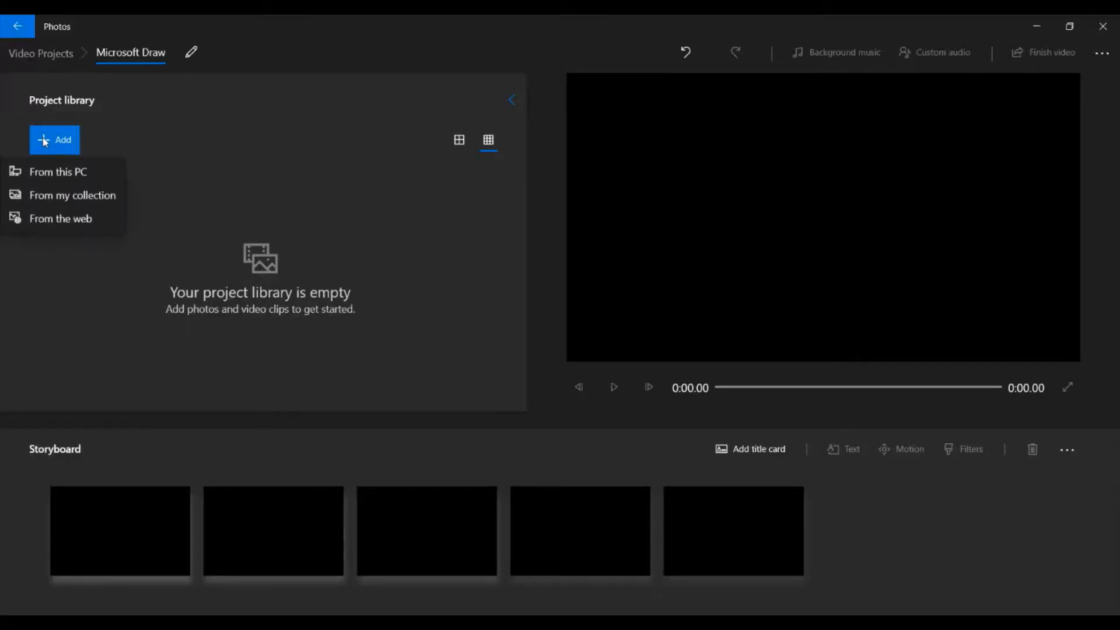
{"action": "left_click", "coordinate": [58, 173]}
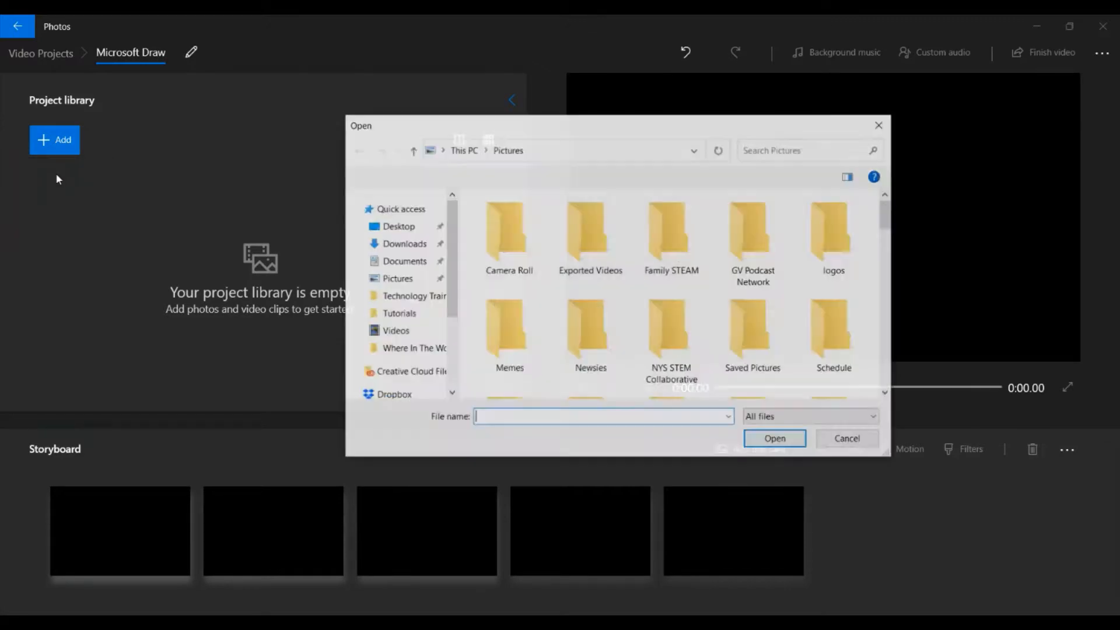
{"action": "left_click", "coordinate": [399, 314]}
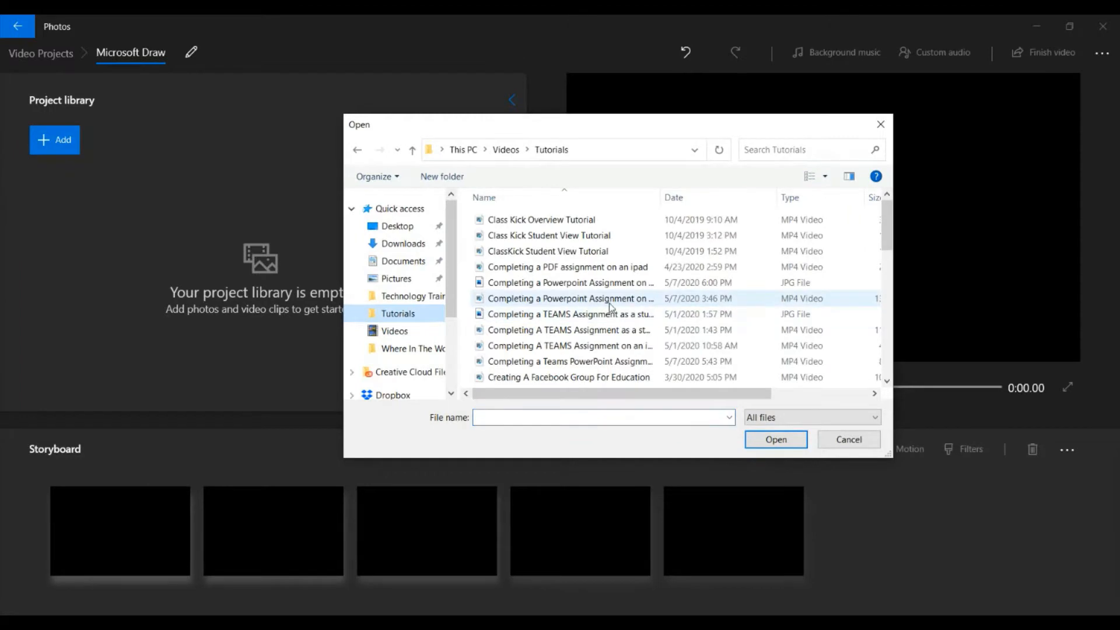
{"action": "scroll", "coordinate": [610, 308], "scroll_direction": "down", "scroll_amount": 4}
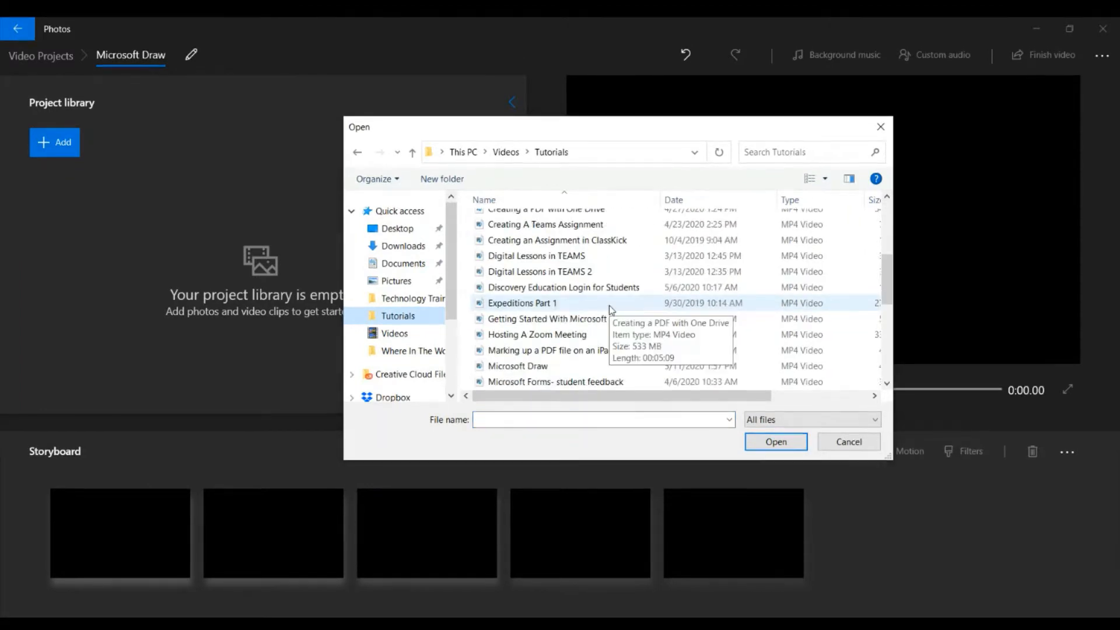
{"action": "left_click", "coordinate": [697, 364]}
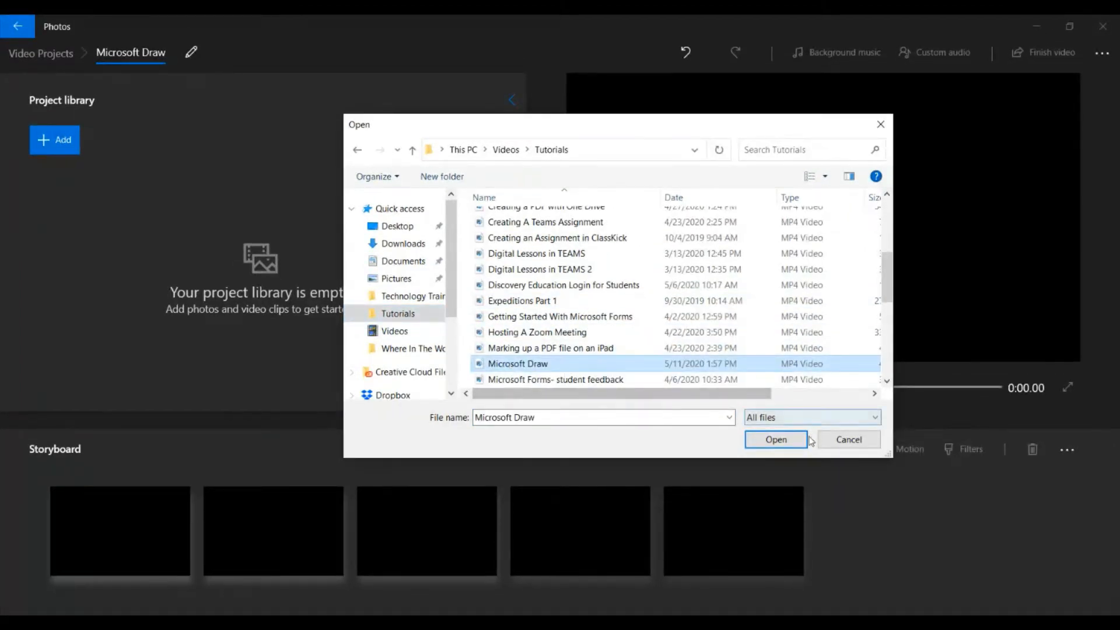
{"action": "left_click", "coordinate": [776, 440]}
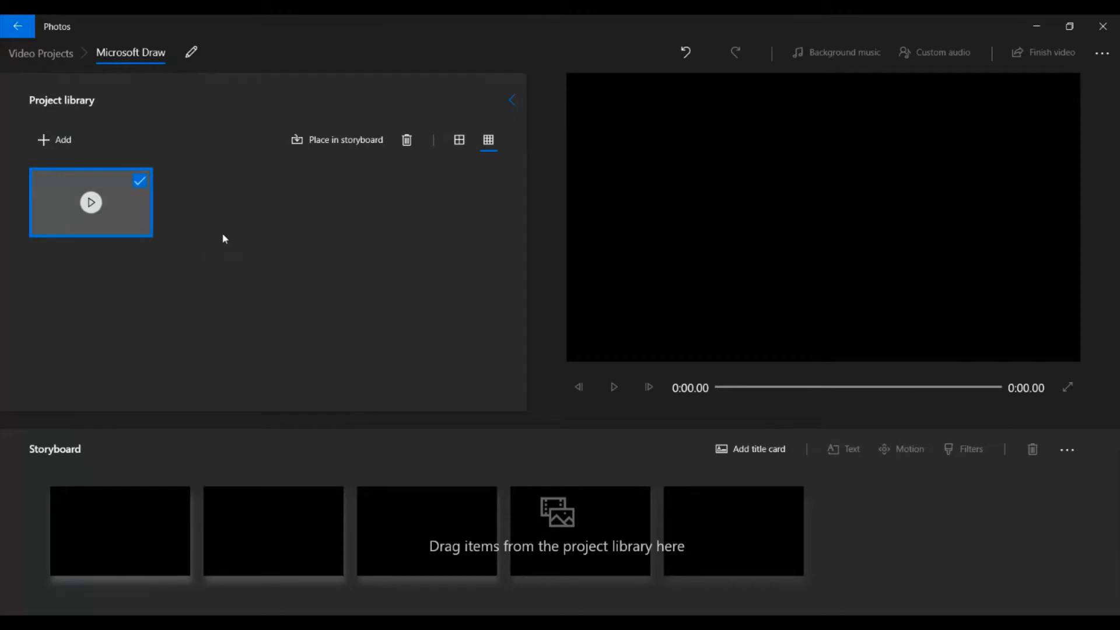
- Add the Spec-TECH-ULAR cLASSROOM.png image from this PC's Pictures folder to the project library
{"action": "left_click", "coordinate": [47, 140]}
{"action": "left_click", "coordinate": [59, 170]}
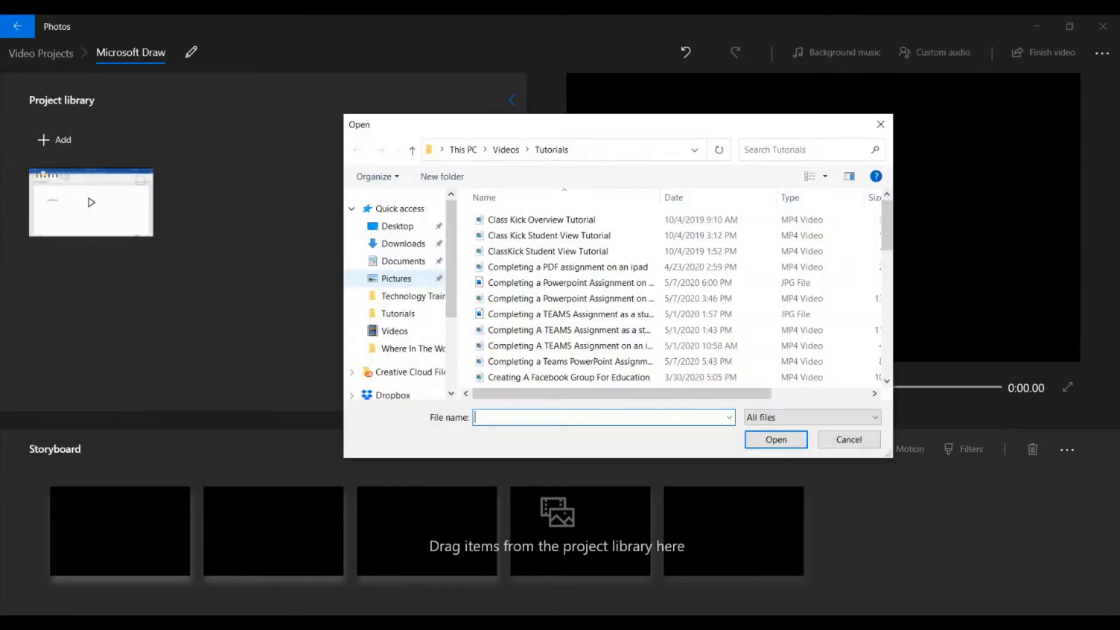
{"action": "left_click", "coordinate": [407, 278]}
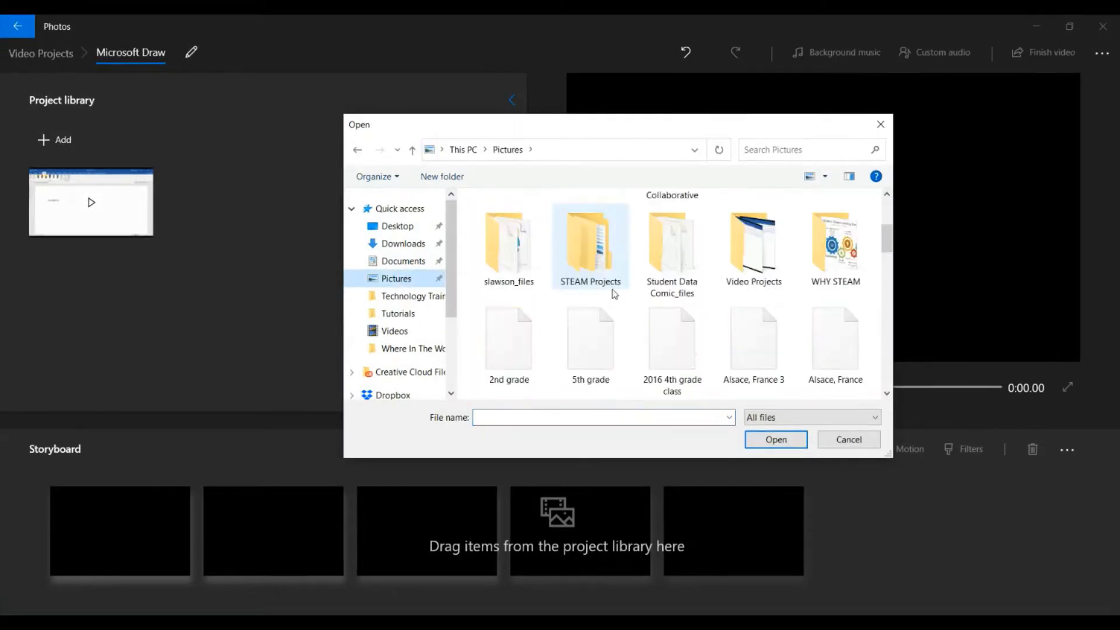
{"action": "scroll", "coordinate": [613, 294], "scroll_direction": "down", "scroll_amount": 10}
{"action": "double_click", "coordinate": [671, 224]}
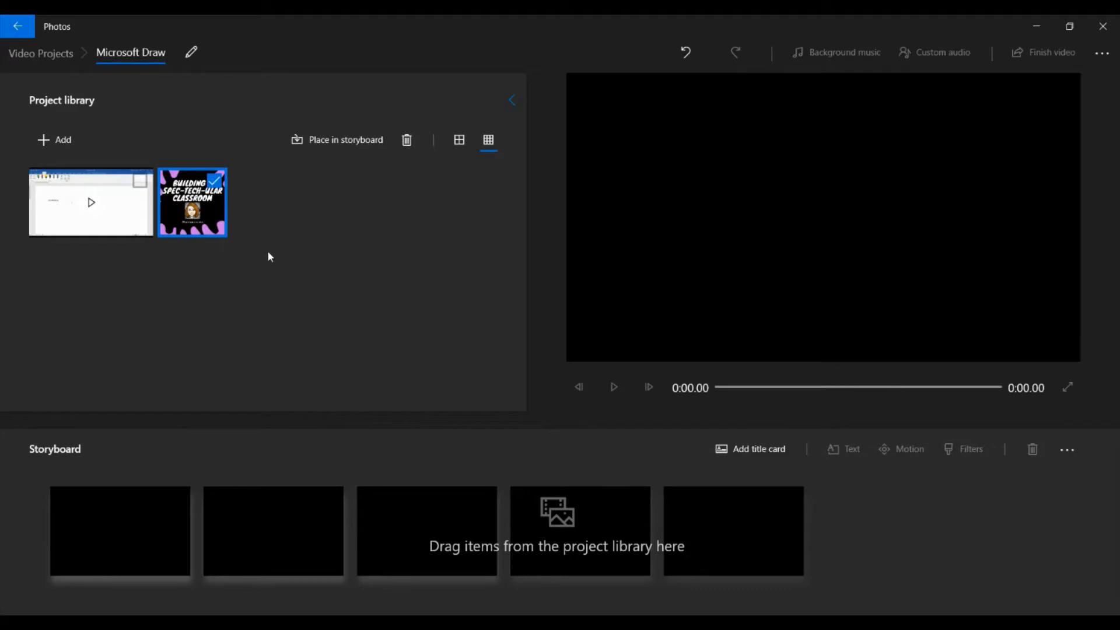
- Place both the Microsoft Draw video and the classroom image from the project library in the storyboard
{"action": "left_click", "coordinate": [301, 231]}
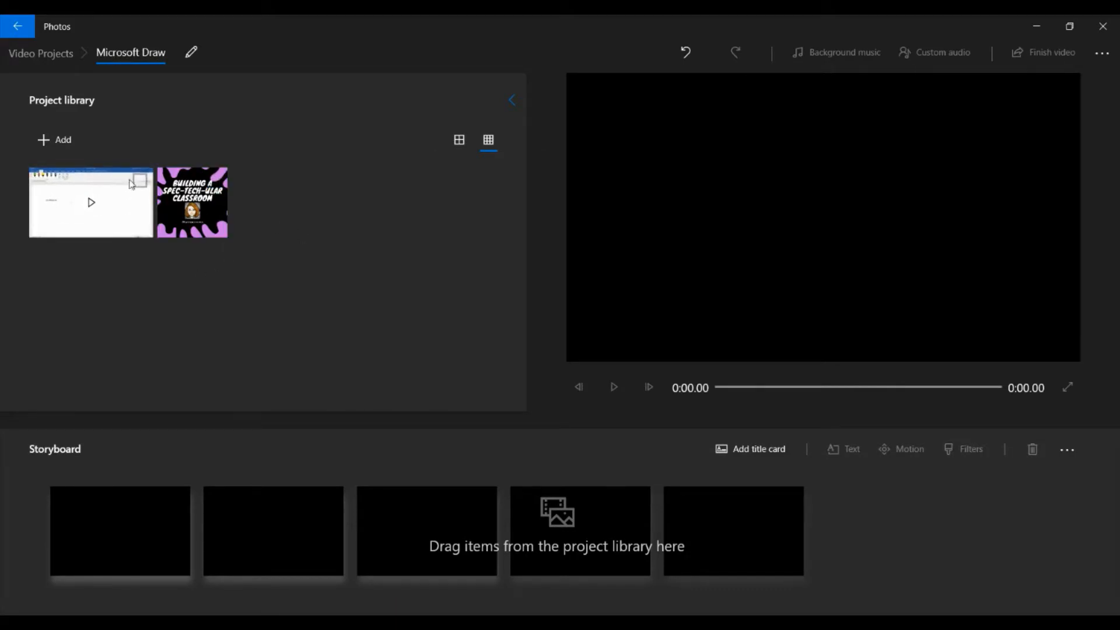
{"action": "left_click", "coordinate": [140, 182]}
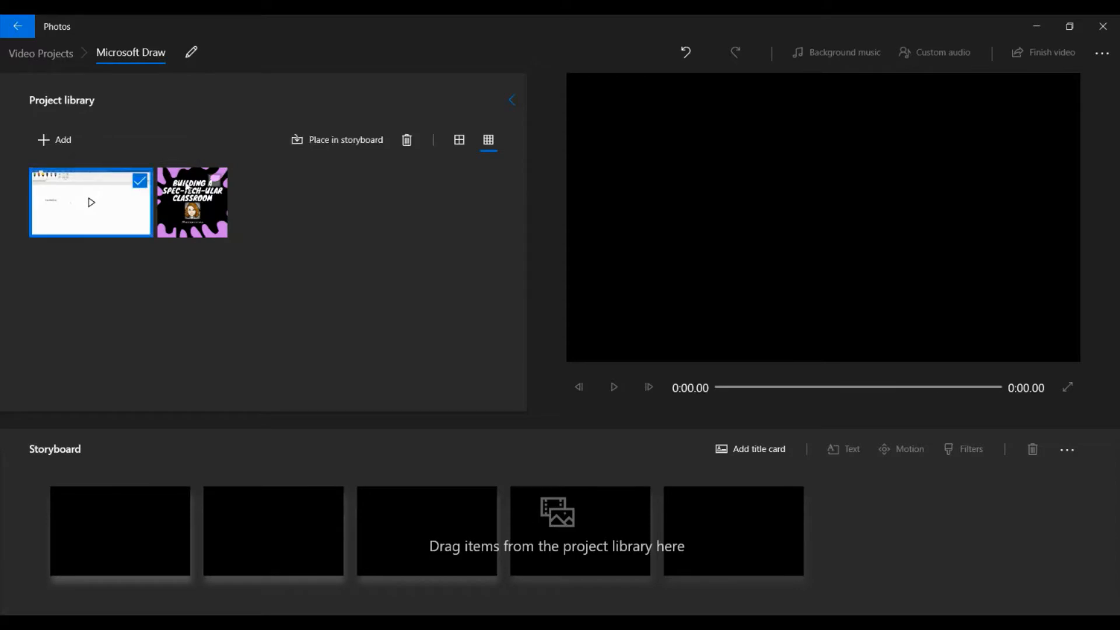
{"action": "left_click", "coordinate": [214, 181]}
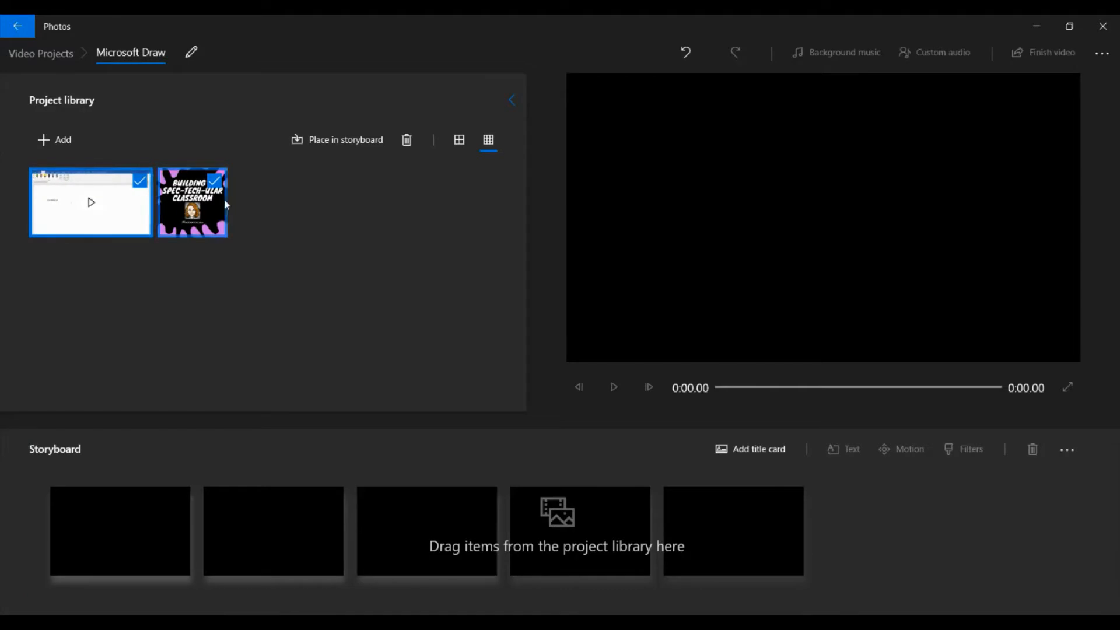
{"action": "left_click", "coordinate": [337, 145]}
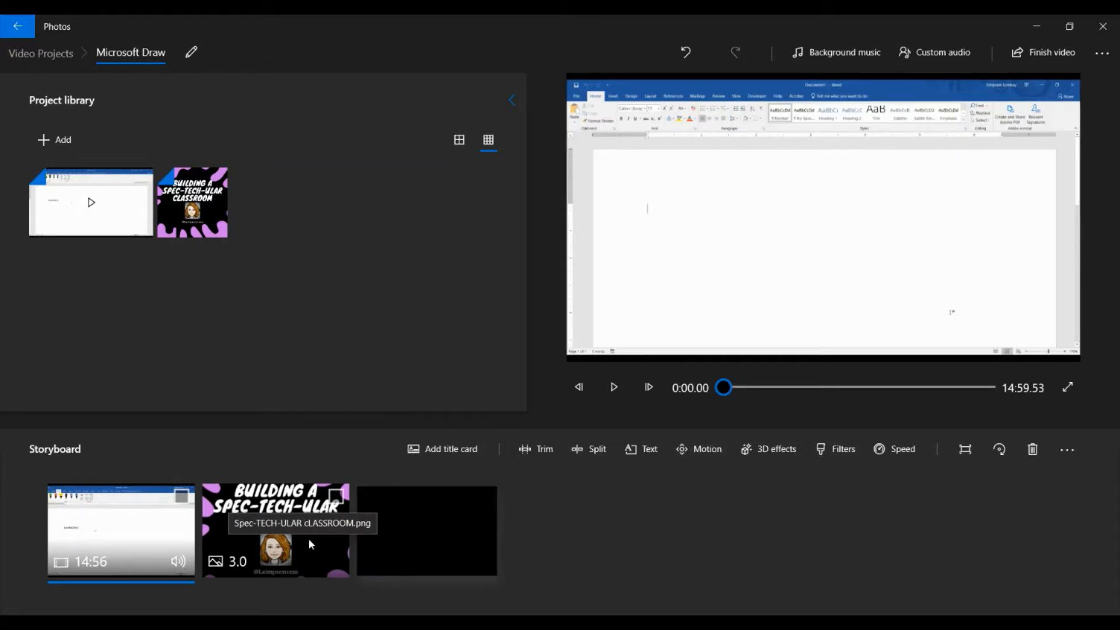
{"action": "left_click_drag", "start_coordinate": [309, 538], "coordinate": [346, 540]}
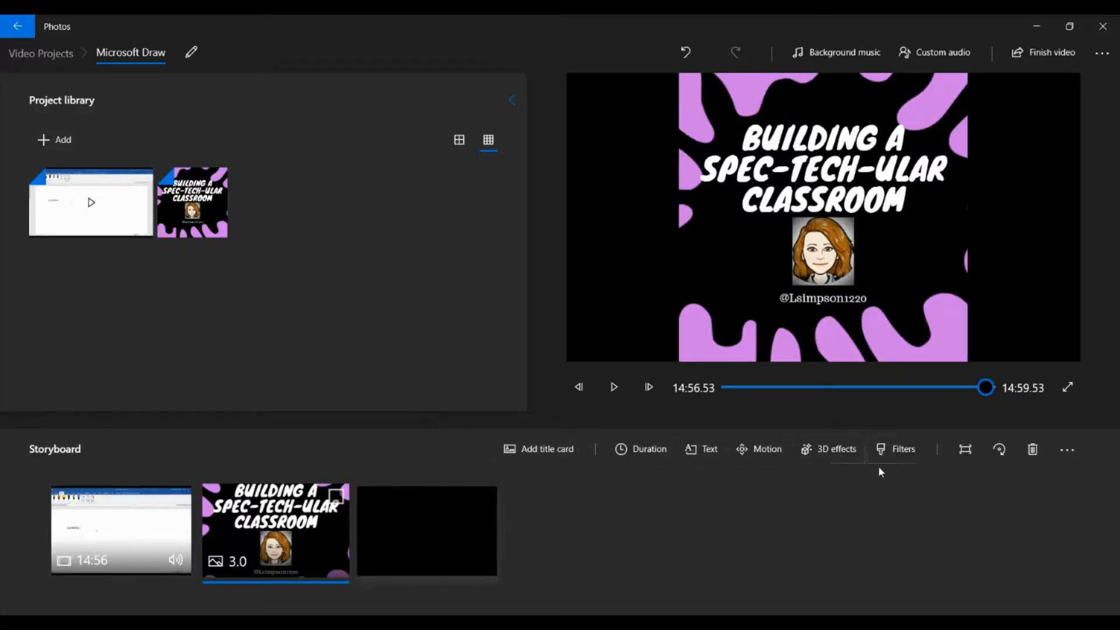
- Add a title card before the video clip in the storyboard and set its duration to 5 seconds
{"action": "left_click", "coordinate": [169, 550]}
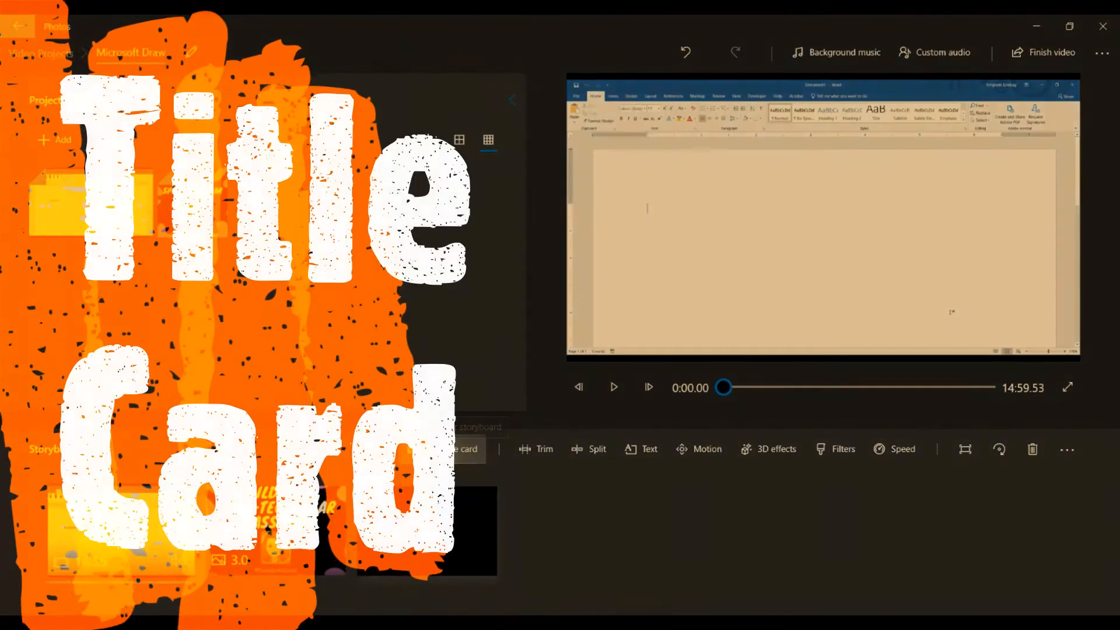
{"action": "left_click", "coordinate": [432, 452]}
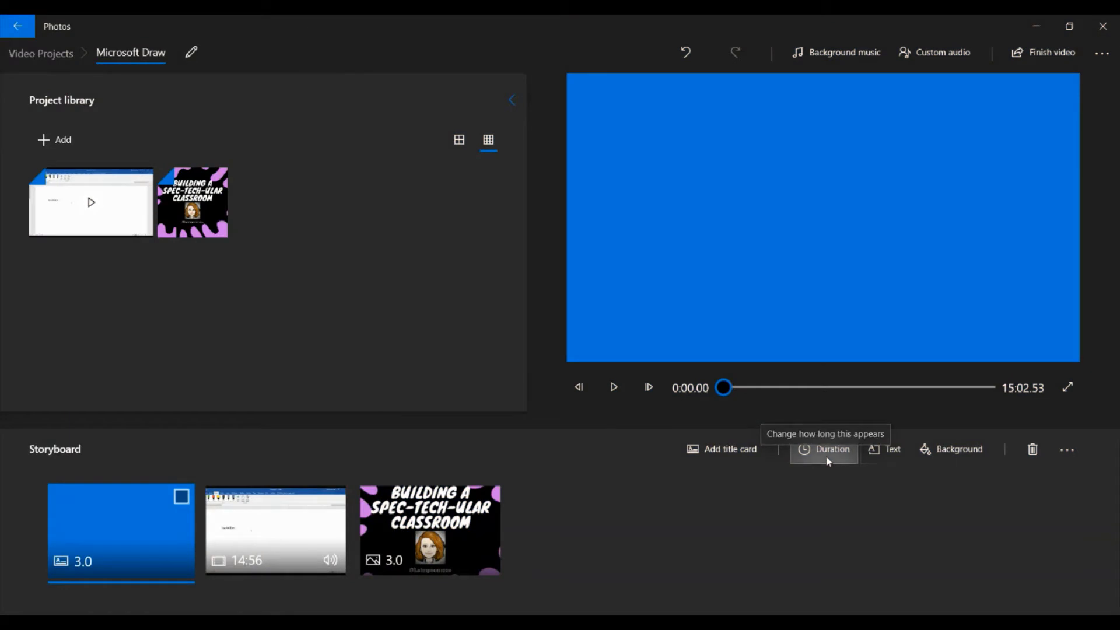
{"action": "left_click", "coordinate": [828, 461]}
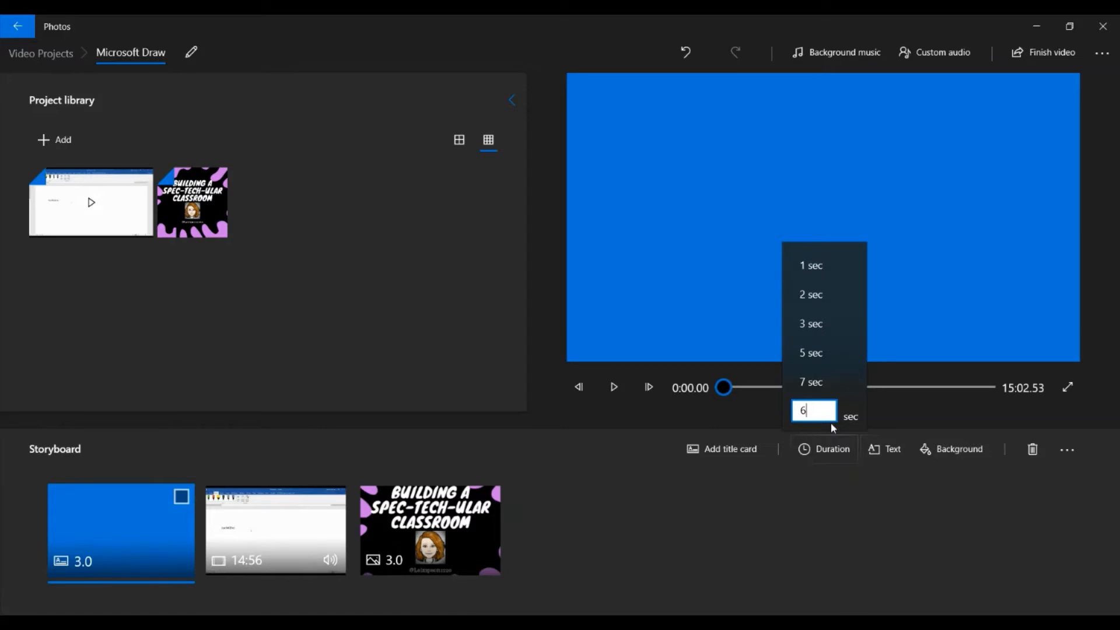
{"action": "left_click", "coordinate": [829, 363]}
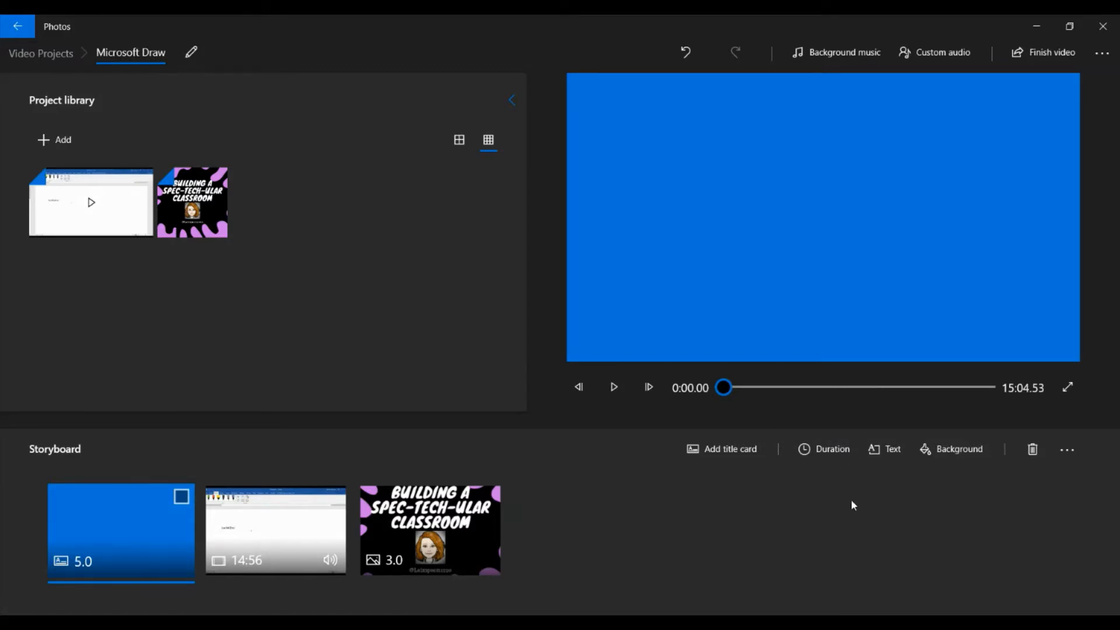
- Set the title card's text to "Adding Microsoft Draw to Microsoft Word" and shorten the time the text is displayed
{"action": "left_click", "coordinate": [887, 457]}
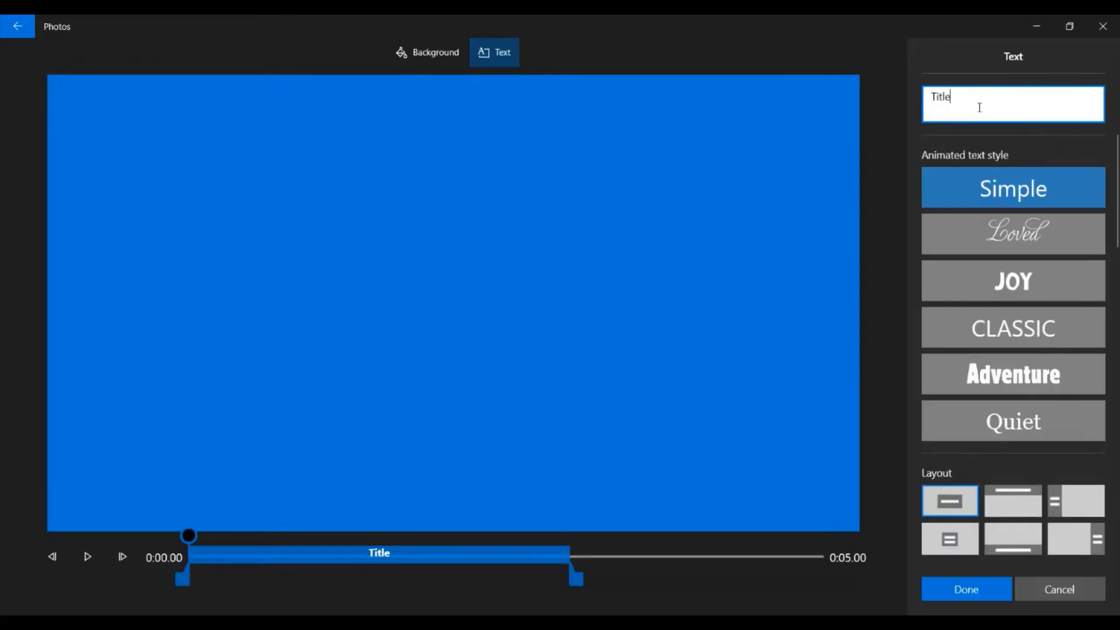
{"action": "left_click_drag", "start_coordinate": [955, 104], "coordinate": [927, 102]}
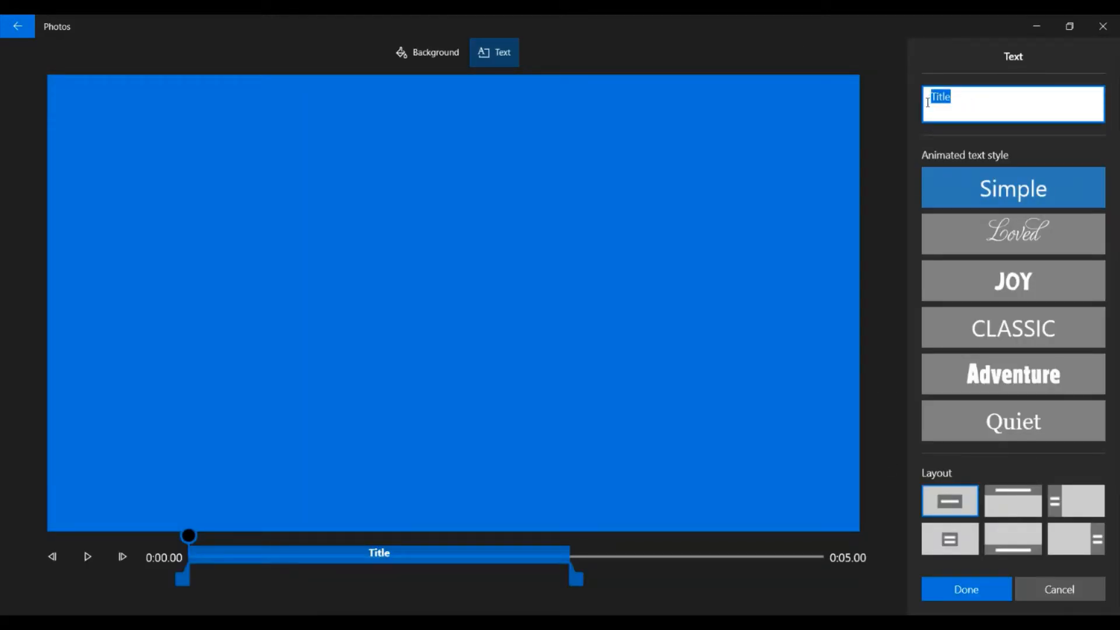
{"action": "type", "text": "Adding Micros"}
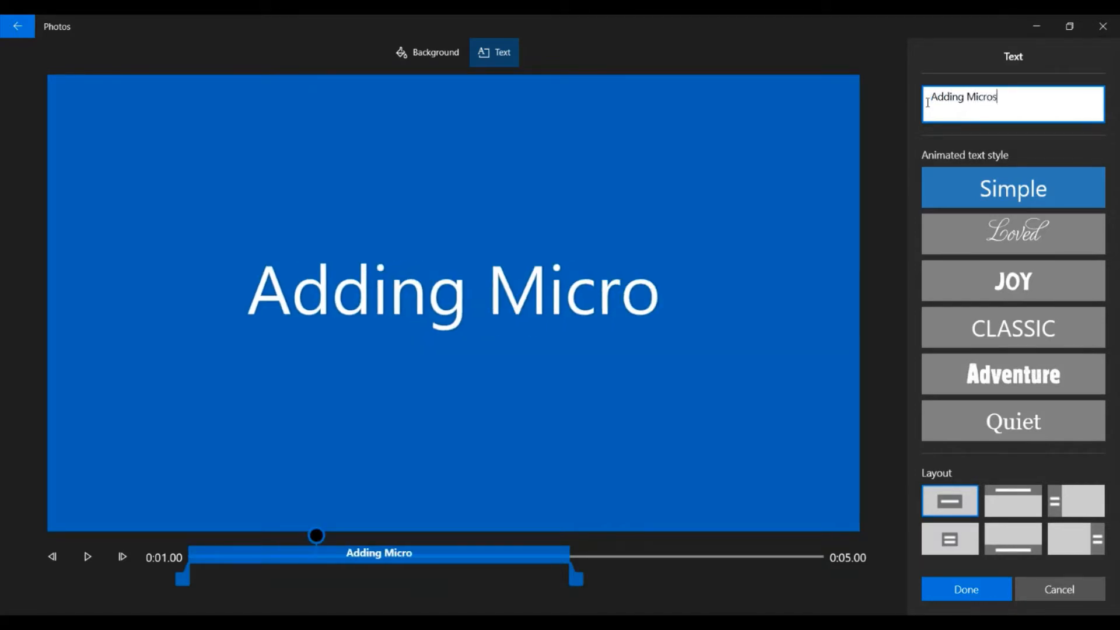
{"action": "type", "text": "oft Draw to "}
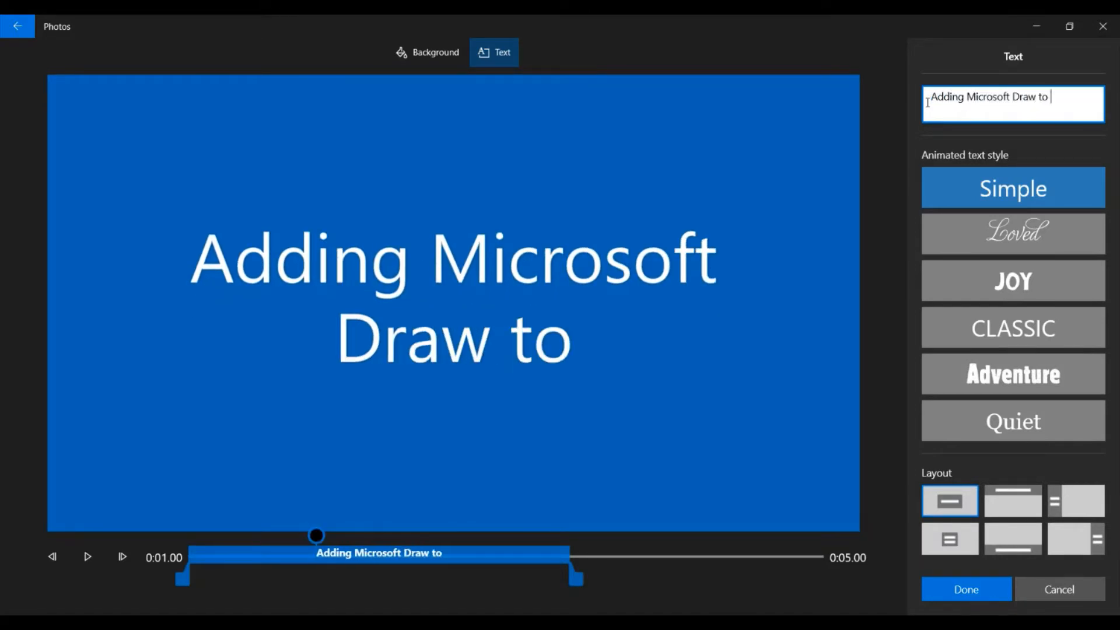
{"action": "type", "text": "Microsoft w"}
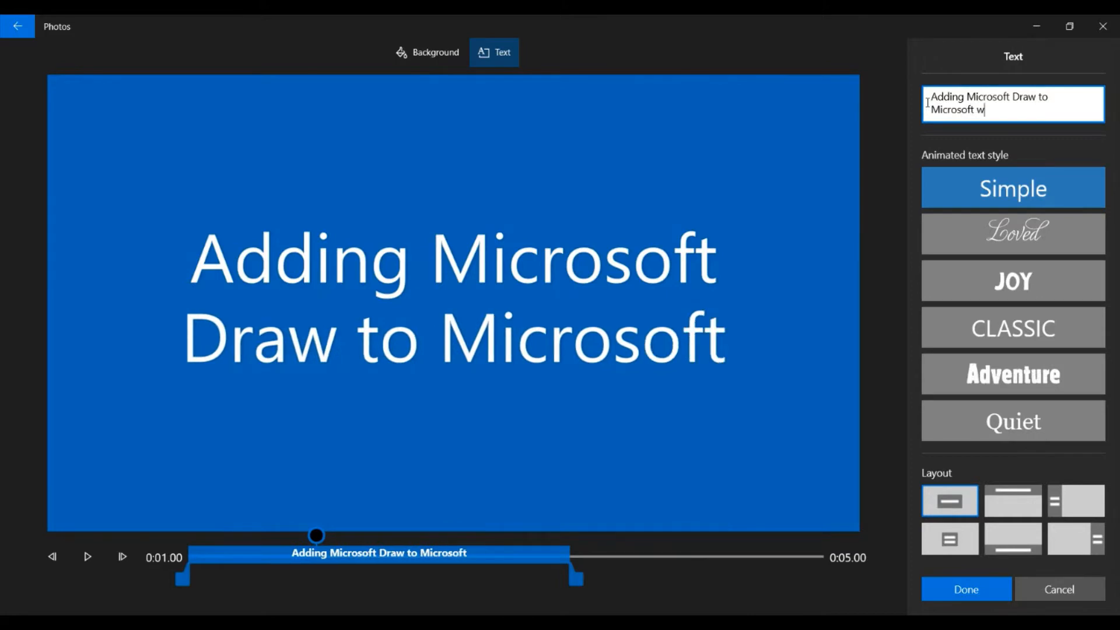
{"action": "key", "text": "BackSpace"}
{"action": "type", "text": "Word"}
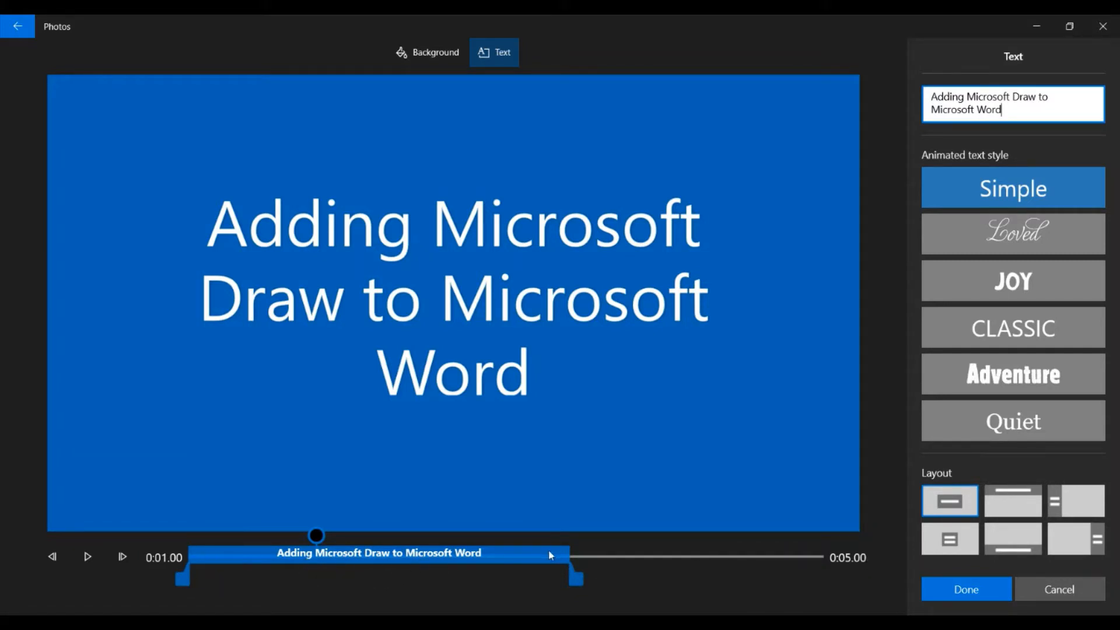
{"action": "left_click_drag", "start_coordinate": [580, 581], "coordinate": [514, 587]}
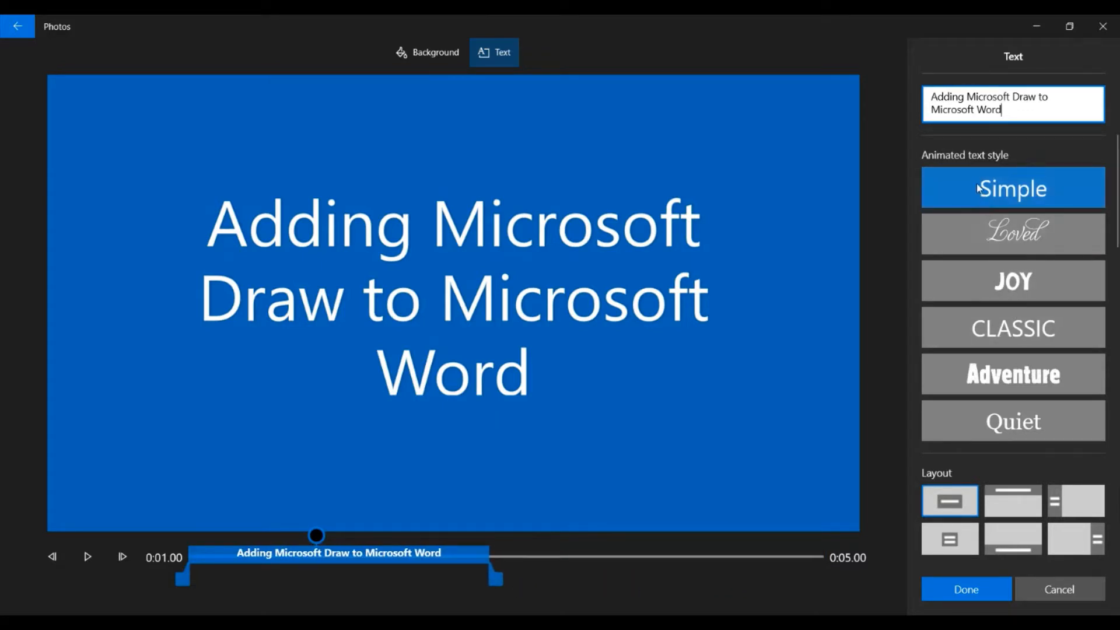
- Compare the Loved, Joy, Classic, Adventure and Quiet animated styles on the title text and apply Adventure
{"action": "left_click", "coordinate": [1002, 239]}
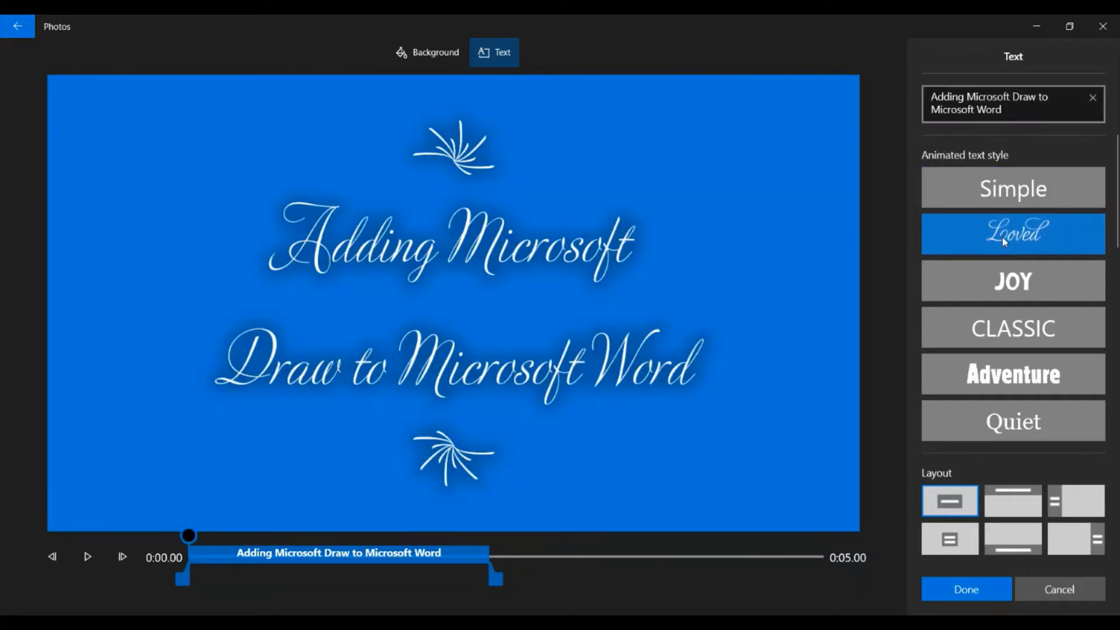
{"action": "left_click", "coordinate": [1007, 285]}
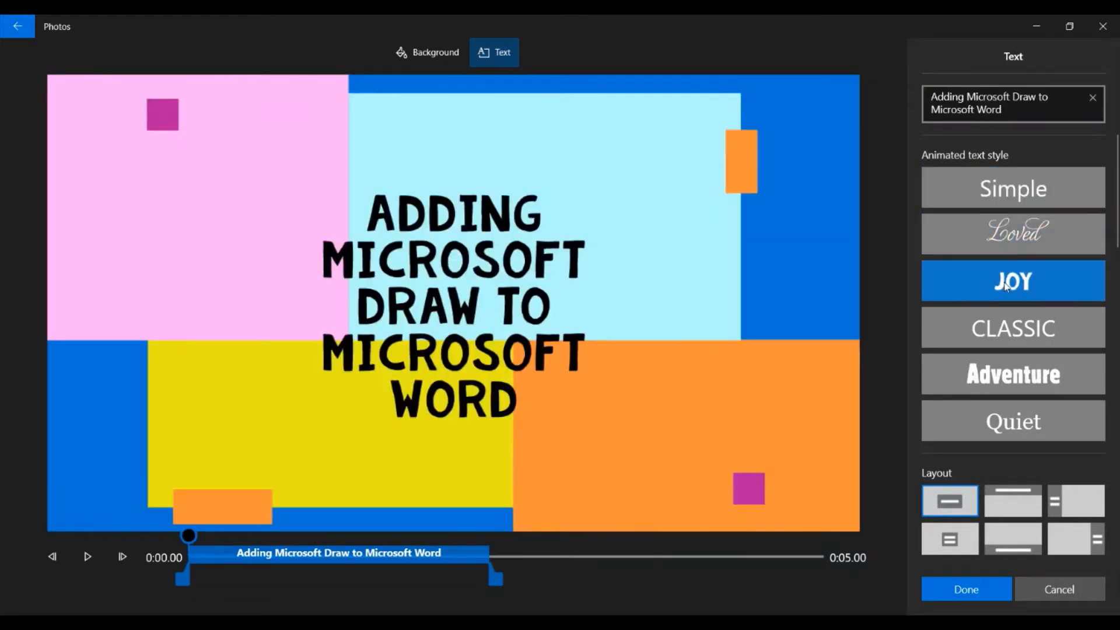
{"action": "left_click", "coordinate": [1013, 335]}
{"action": "left_click", "coordinate": [1018, 376]}
{"action": "left_click", "coordinate": [1022, 425]}
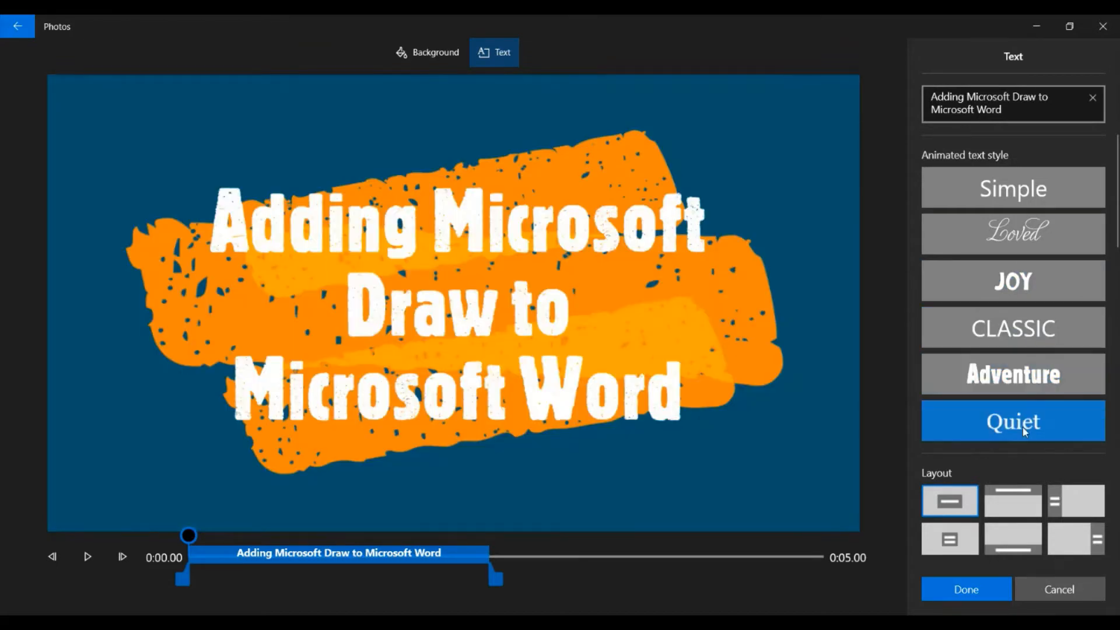
{"action": "left_click", "coordinate": [1017, 376]}
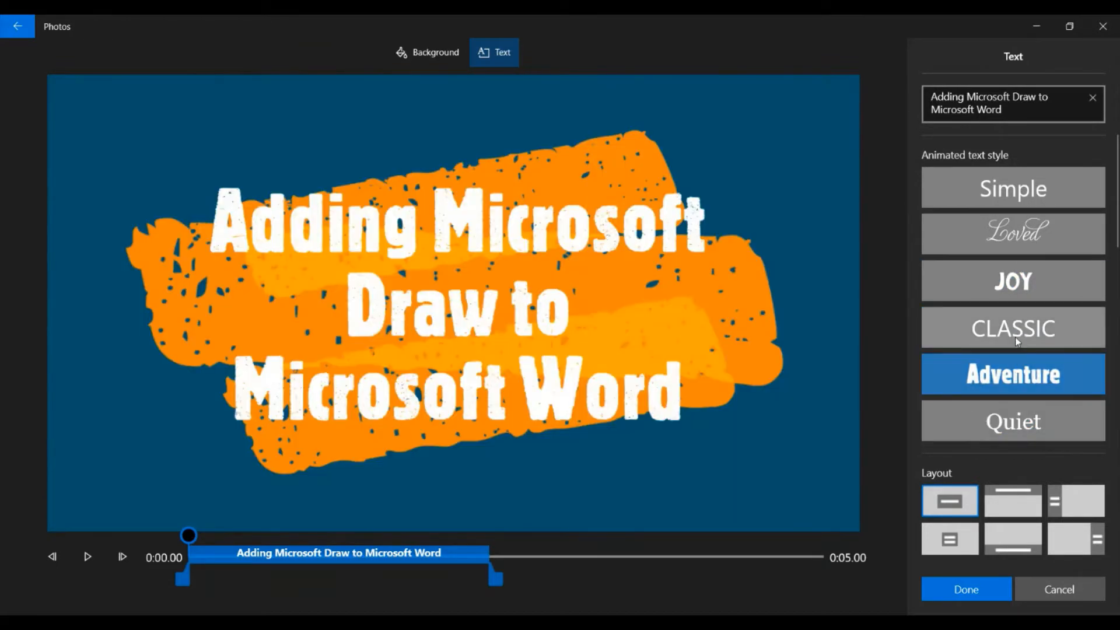
- Compare the top, bottom and right layouts and the Classic and Joy styles on the title, returning to the centred Adventure style
{"action": "left_click", "coordinate": [1010, 499]}
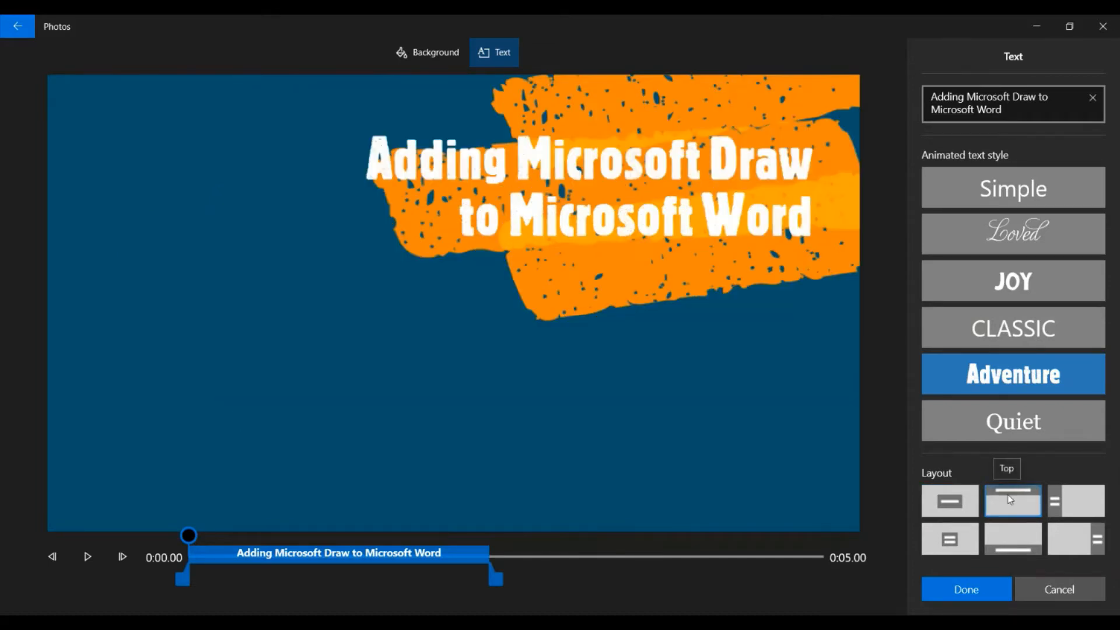
{"action": "left_click", "coordinate": [1020, 543]}
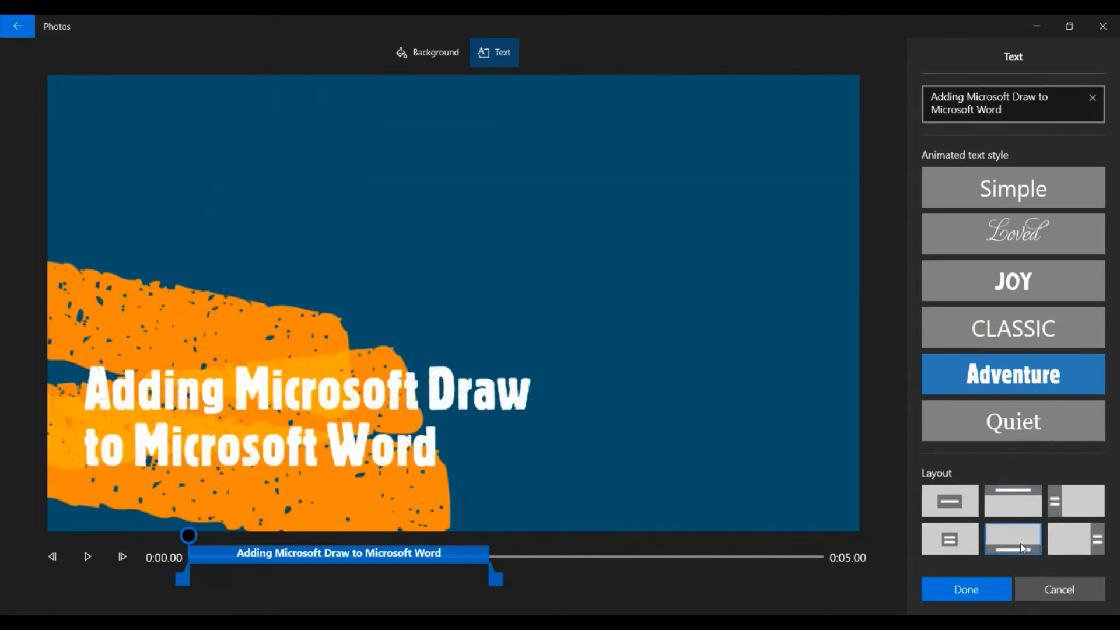
{"action": "left_click", "coordinate": [1082, 544]}
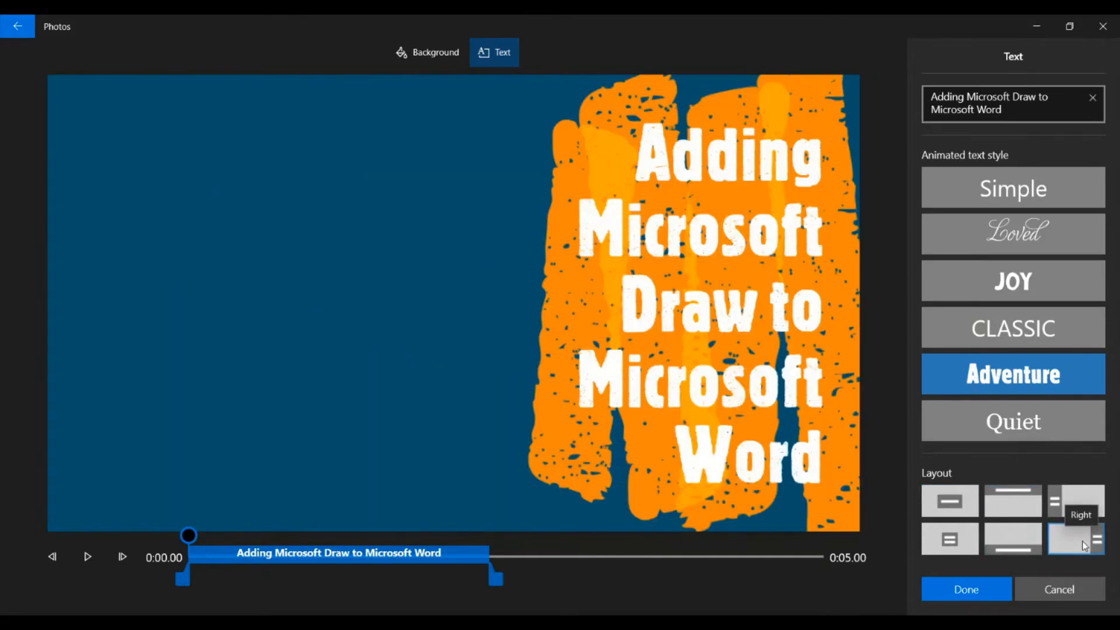
{"action": "left_click", "coordinate": [1054, 330]}
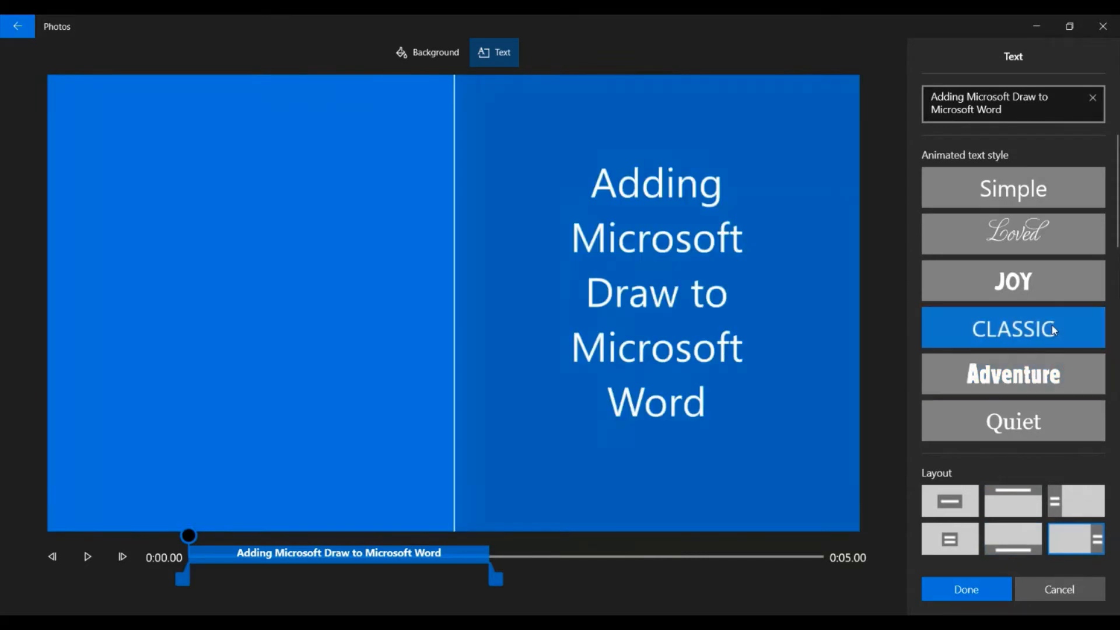
{"action": "left_click", "coordinate": [1051, 281]}
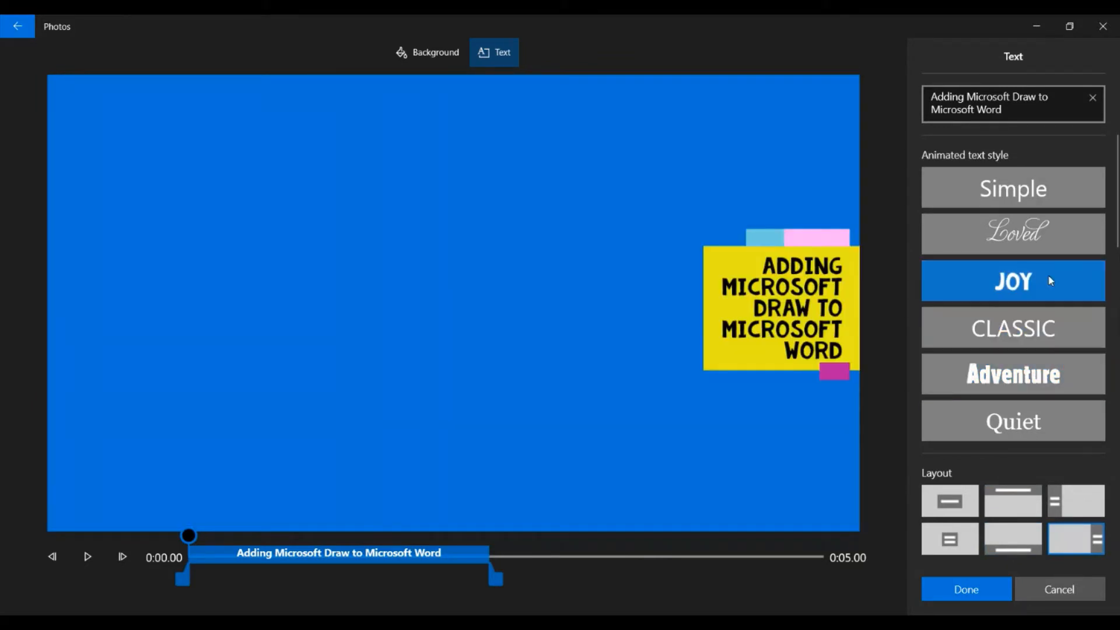
{"action": "left_click", "coordinate": [963, 533]}
{"action": "left_click", "coordinate": [950, 502]}
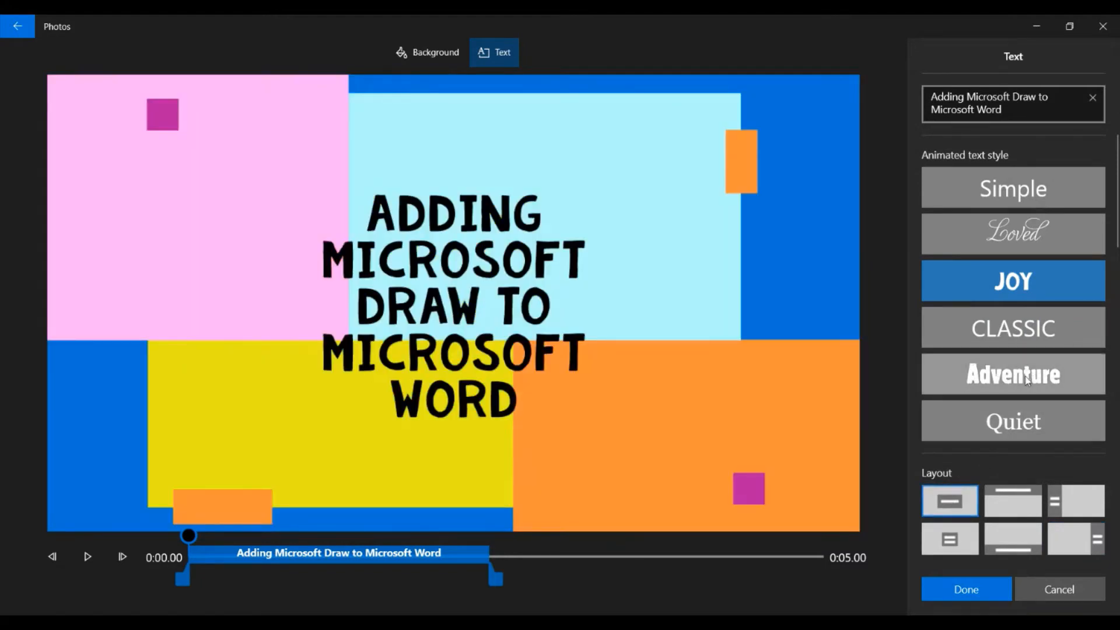
{"action": "left_click", "coordinate": [997, 376]}
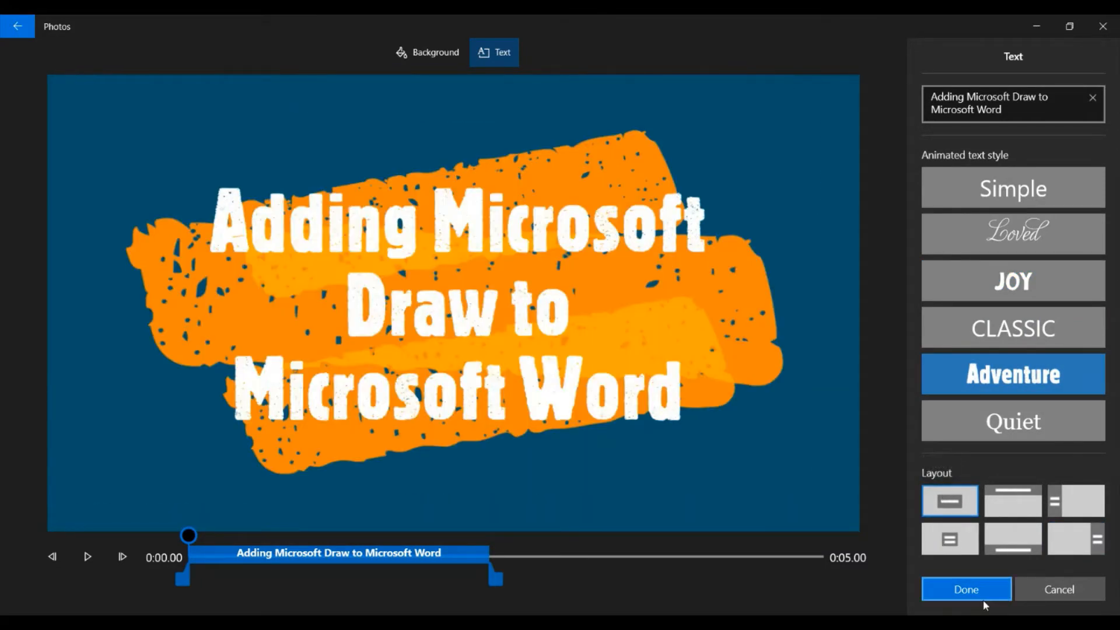
- Change the title card's background colour to dark green and save the title card edits
{"action": "left_click", "coordinate": [434, 51]}
{"action": "left_click", "coordinate": [1075, 390]}
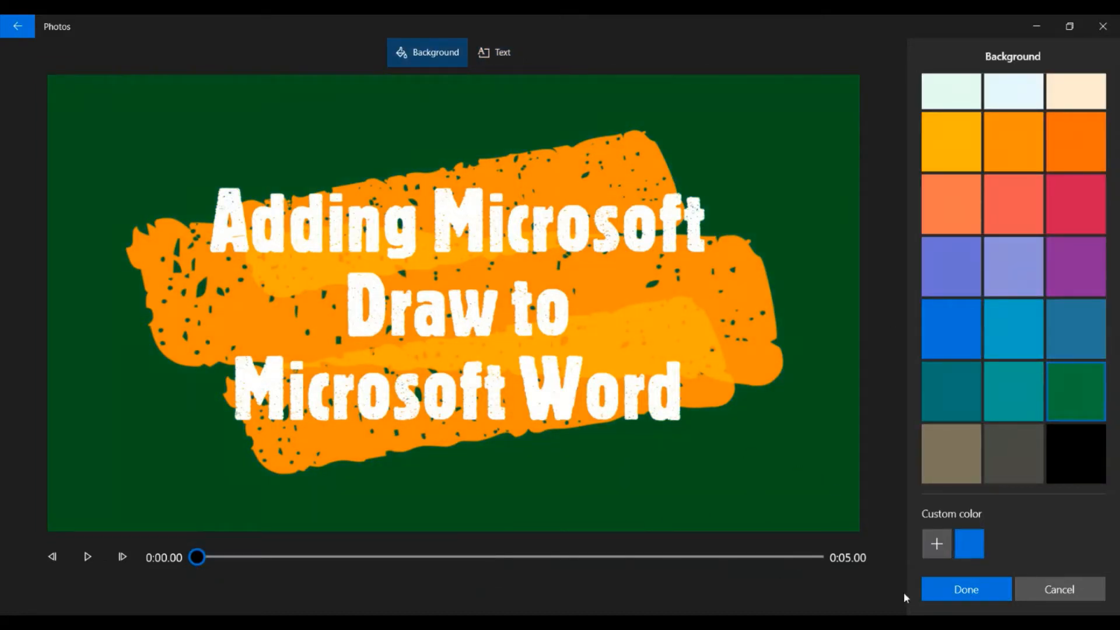
{"action": "left_click", "coordinate": [956, 591]}
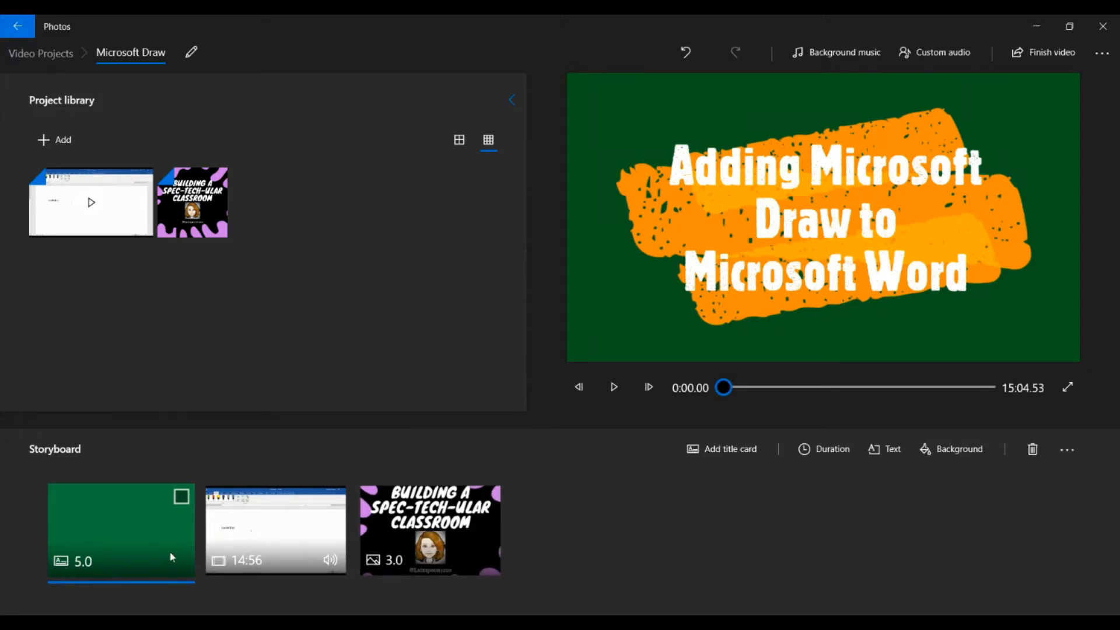
- Preview the Microsoft Draw video clip in the storyboard and split it 1:47.80 into the clip
{"action": "left_click", "coordinate": [300, 541]}
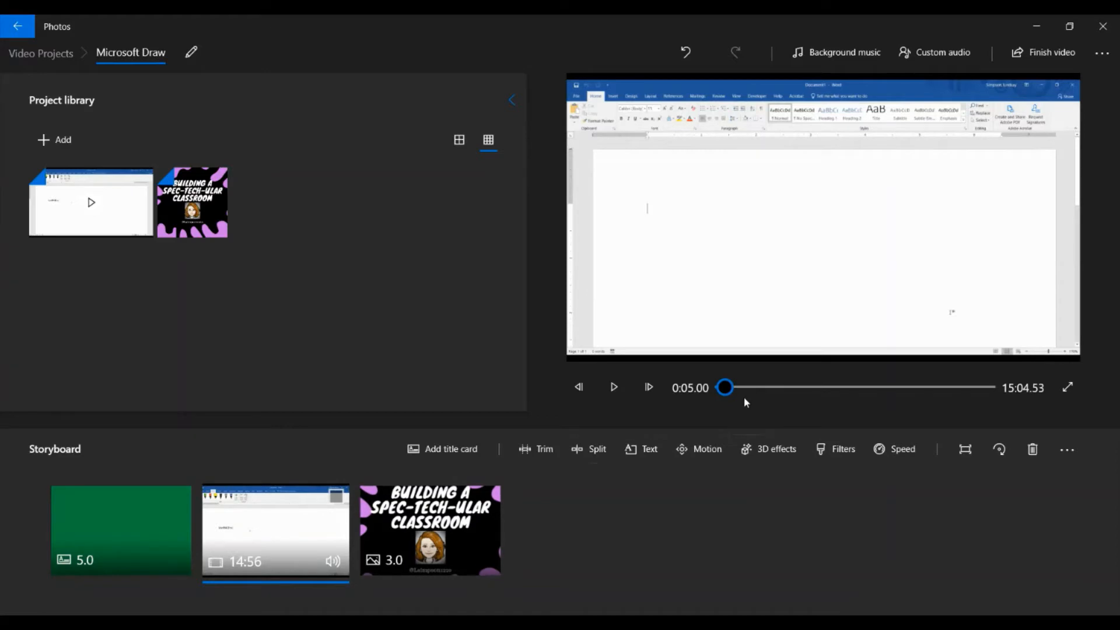
{"action": "left_click", "coordinate": [617, 395]}
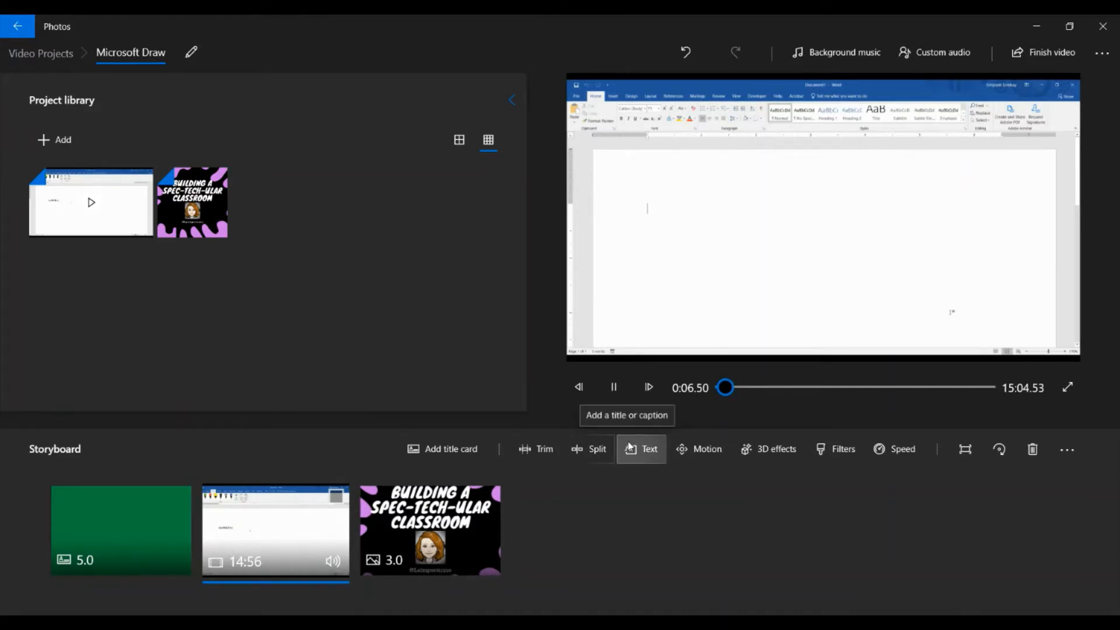
{"action": "left_click", "coordinate": [618, 391]}
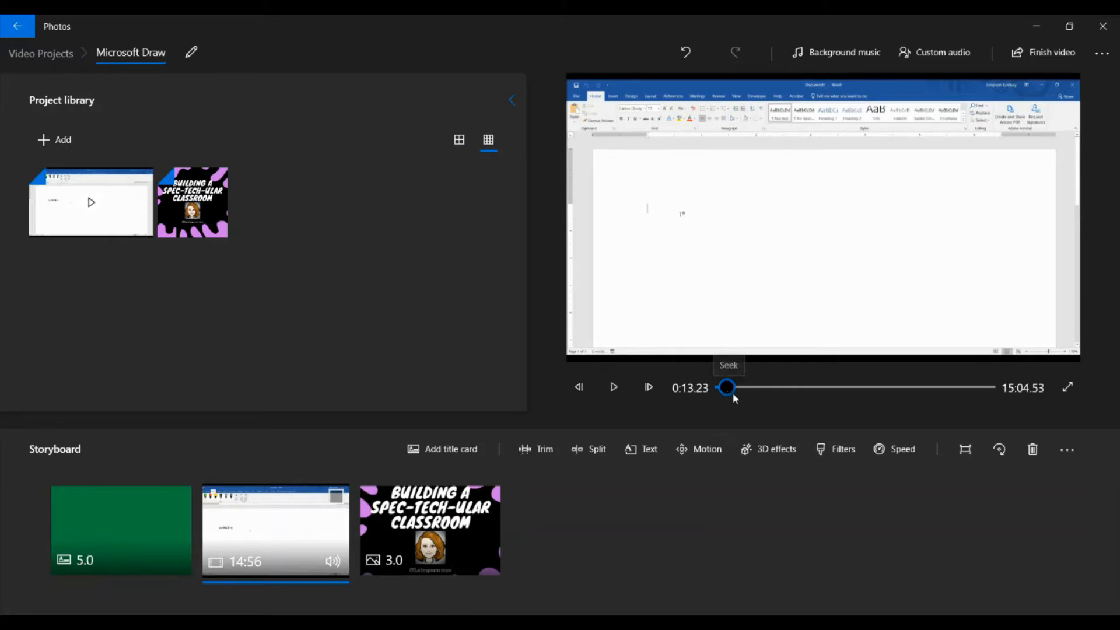
{"action": "mouse_move", "coordinate": [728, 391]}
{"action": "left_mouse_down"}
{"action": "mouse_move", "coordinate": [783, 399]}
{"action": "mouse_move", "coordinate": [747, 394]}
{"action": "mouse_move", "coordinate": [761, 395]}
{"action": "left_mouse_up"}
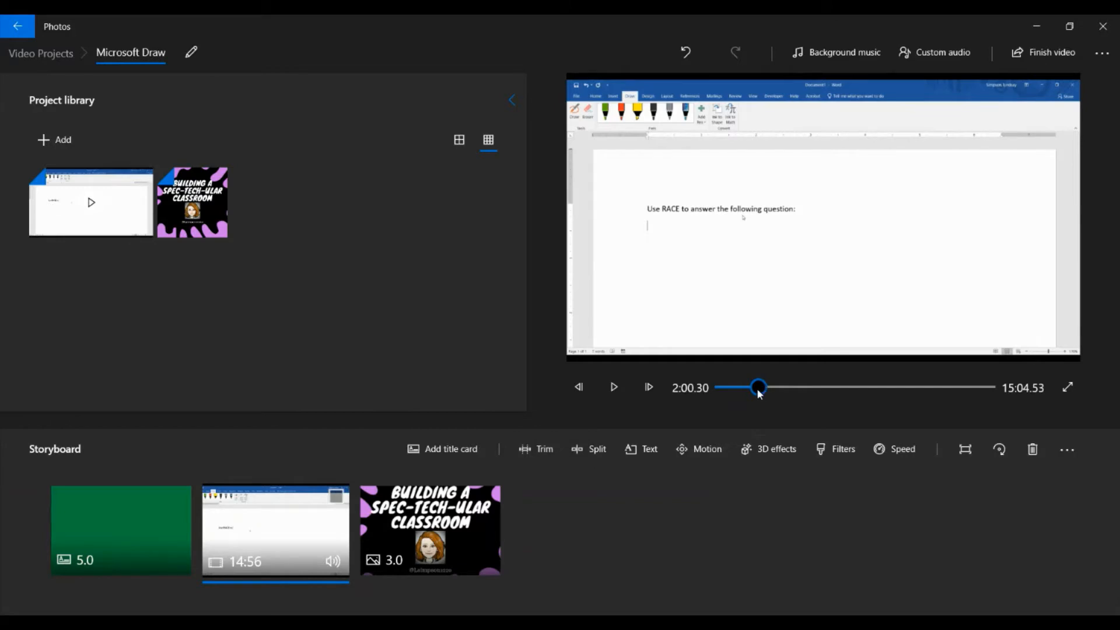
{"action": "mouse_move", "coordinate": [758, 391]}
{"action": "left_mouse_down"}
{"action": "mouse_move", "coordinate": [718, 395]}
{"action": "mouse_move", "coordinate": [755, 399]}
{"action": "left_mouse_up"}
{"action": "left_click", "coordinate": [590, 449]}
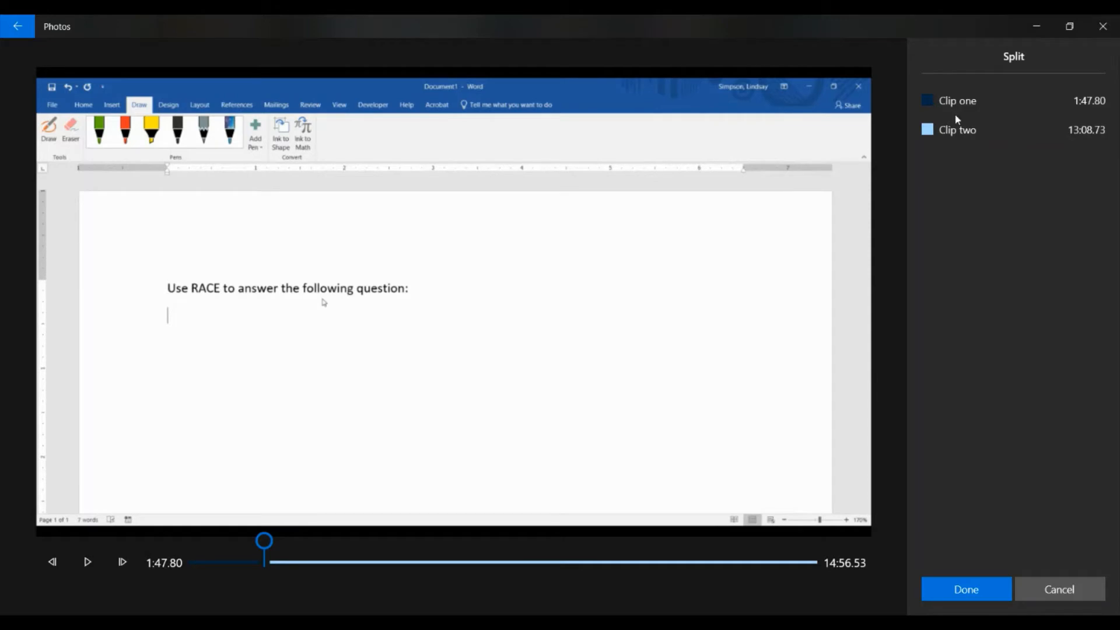
{"action": "left_click", "coordinate": [968, 592]}
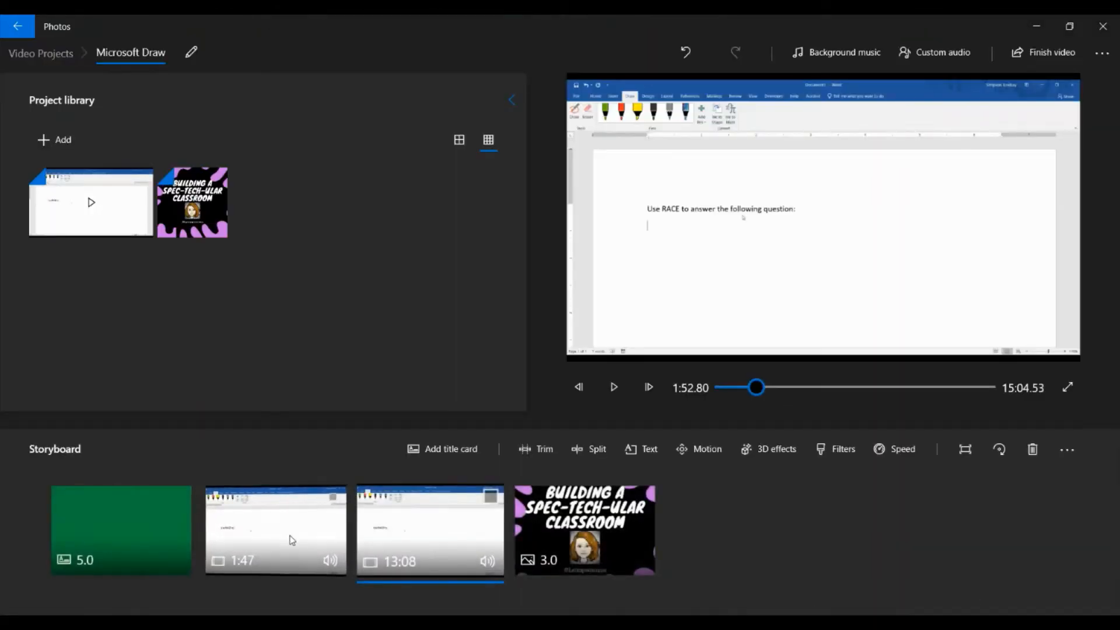
- Trim the start of the second video clip to 7:18.70, where the full Charlotte's Web question is on the page
{"action": "left_click", "coordinate": [613, 387]}
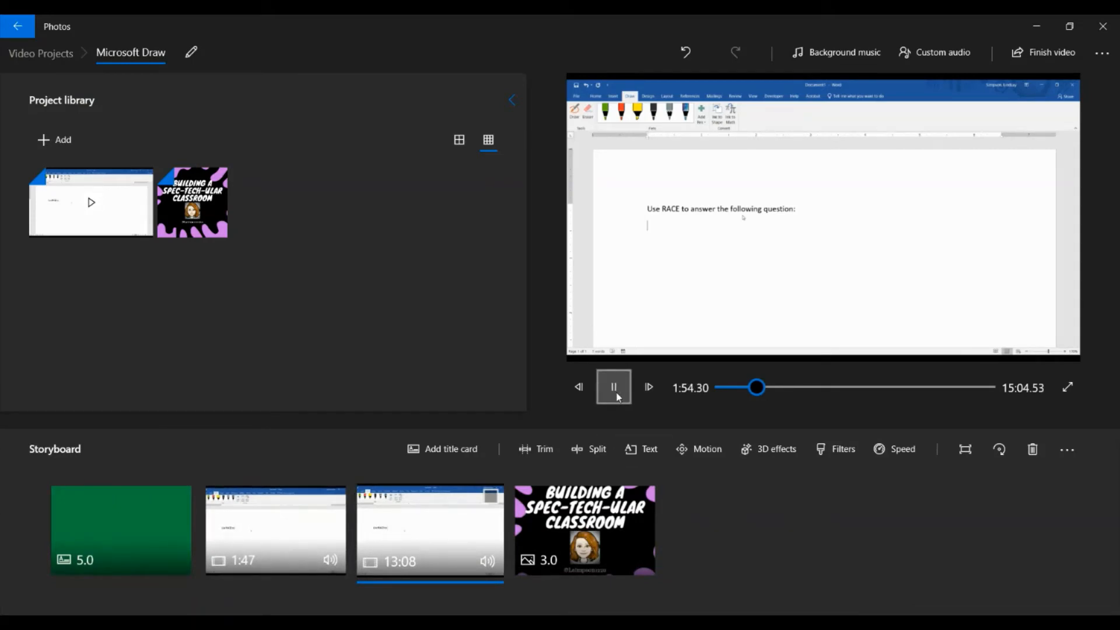
{"action": "left_click", "coordinate": [619, 397]}
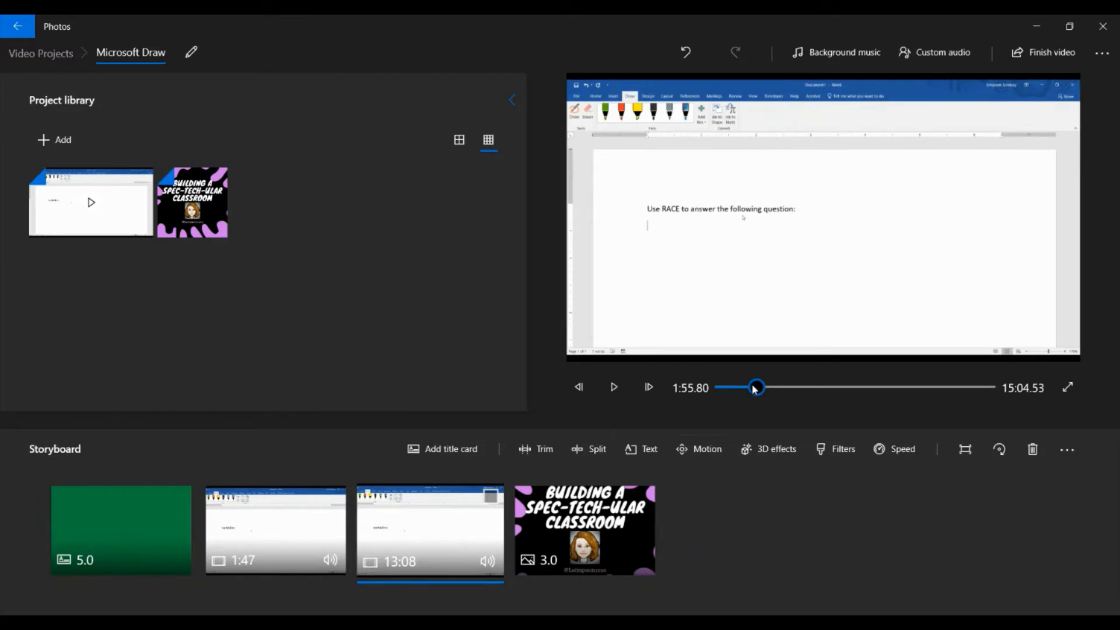
{"action": "left_click_drag", "start_coordinate": [755, 387], "coordinate": [855, 393]}
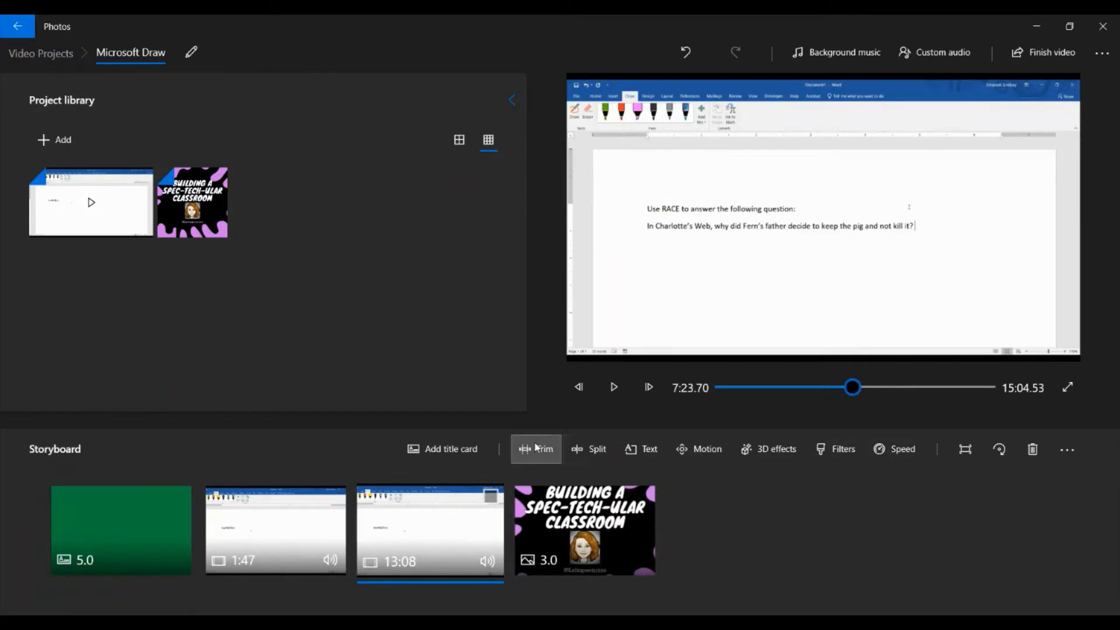
{"action": "left_click", "coordinate": [534, 449]}
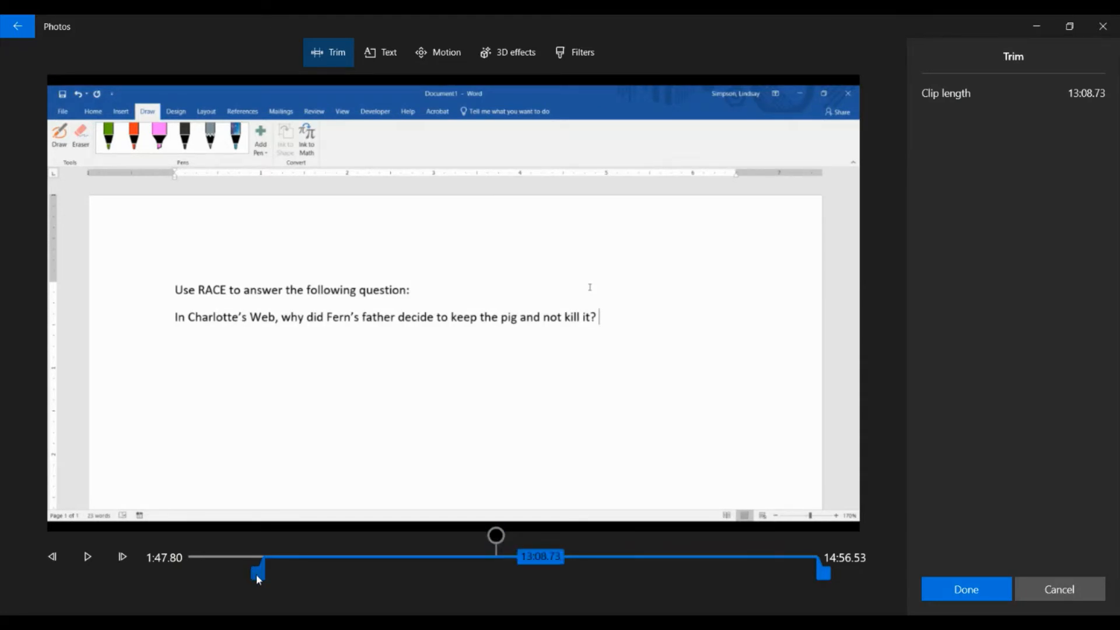
{"action": "left_click_drag", "start_coordinate": [256, 575], "coordinate": [490, 576]}
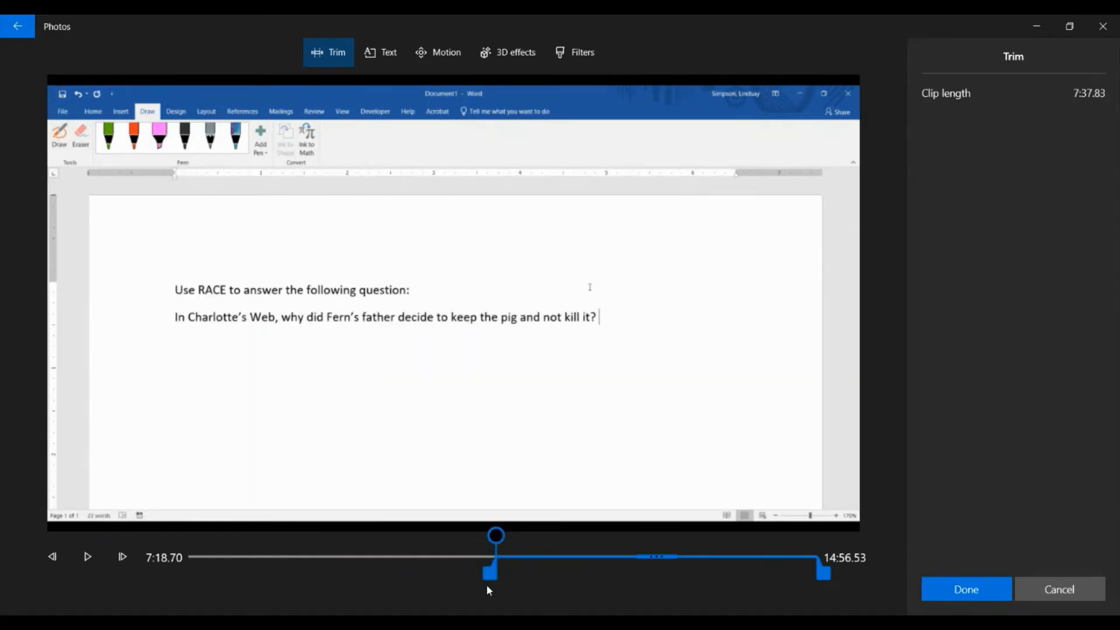
{"action": "left_click", "coordinate": [983, 596]}
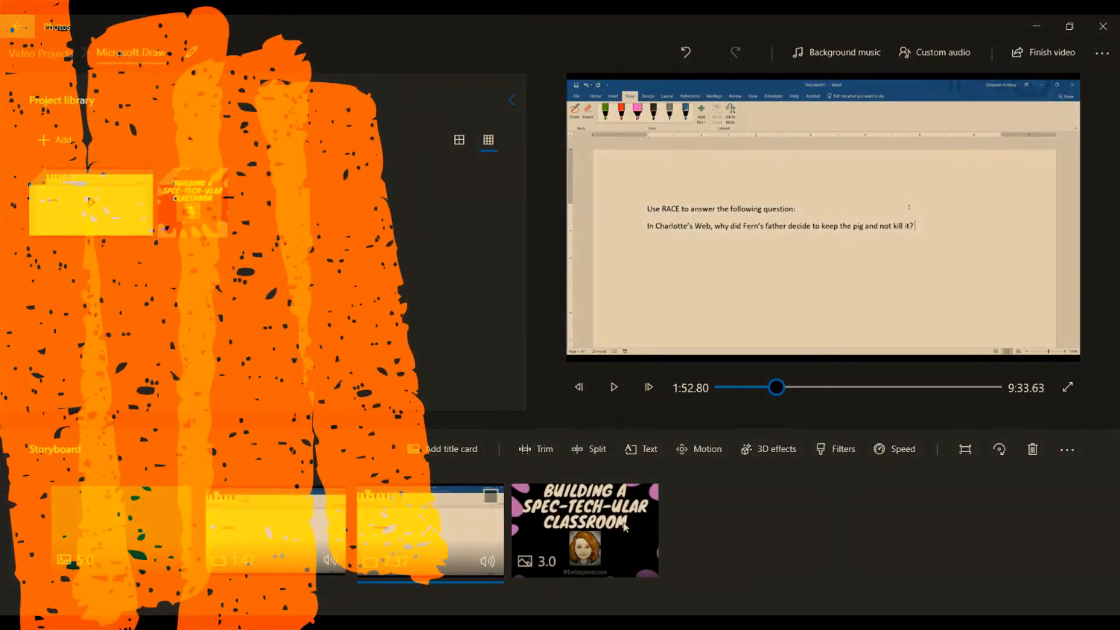
{"action": "left_click", "coordinate": [625, 527]}
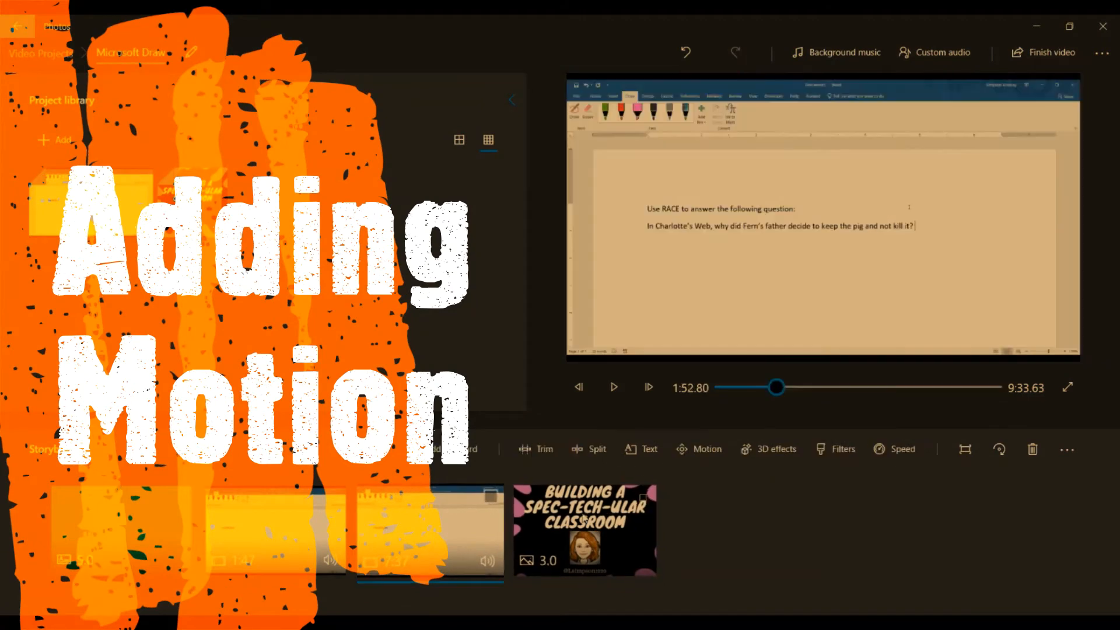
{"action": "left_click", "coordinate": [703, 450]}
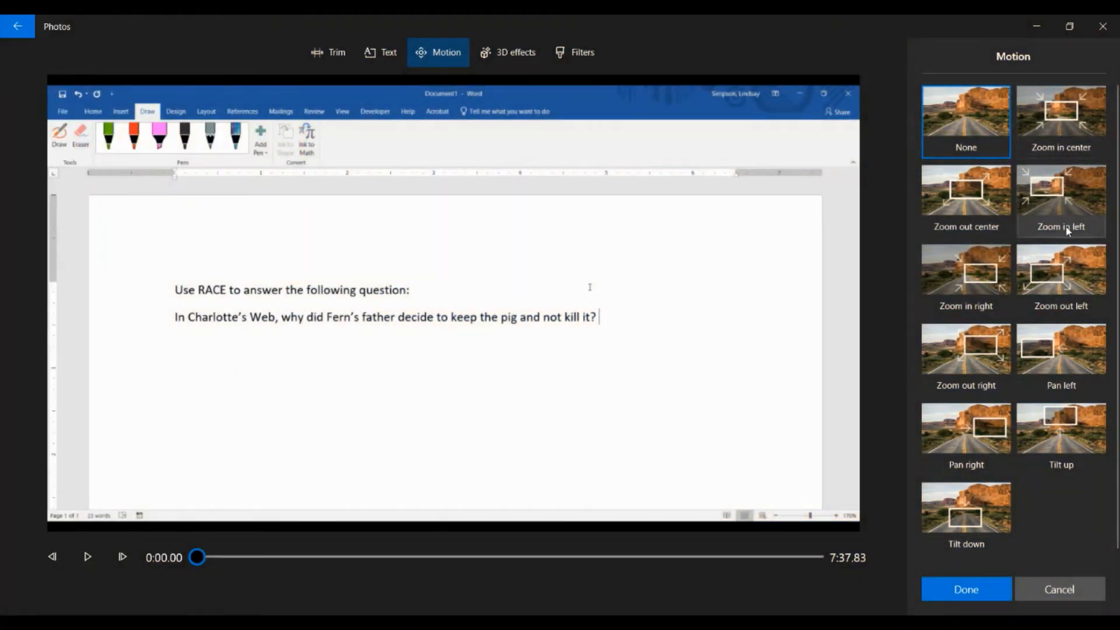
{"action": "left_click", "coordinate": [1059, 590]}
- Review the motion options for the classroom image and accept Zoom in center
{"action": "left_click", "coordinate": [639, 557]}
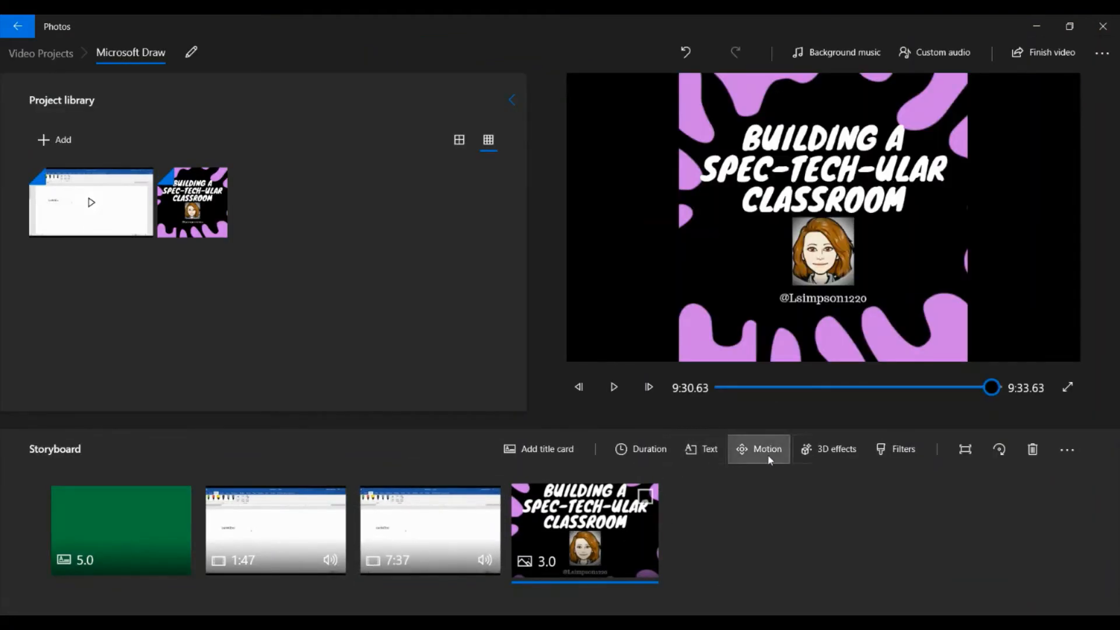
{"action": "left_click", "coordinate": [768, 450]}
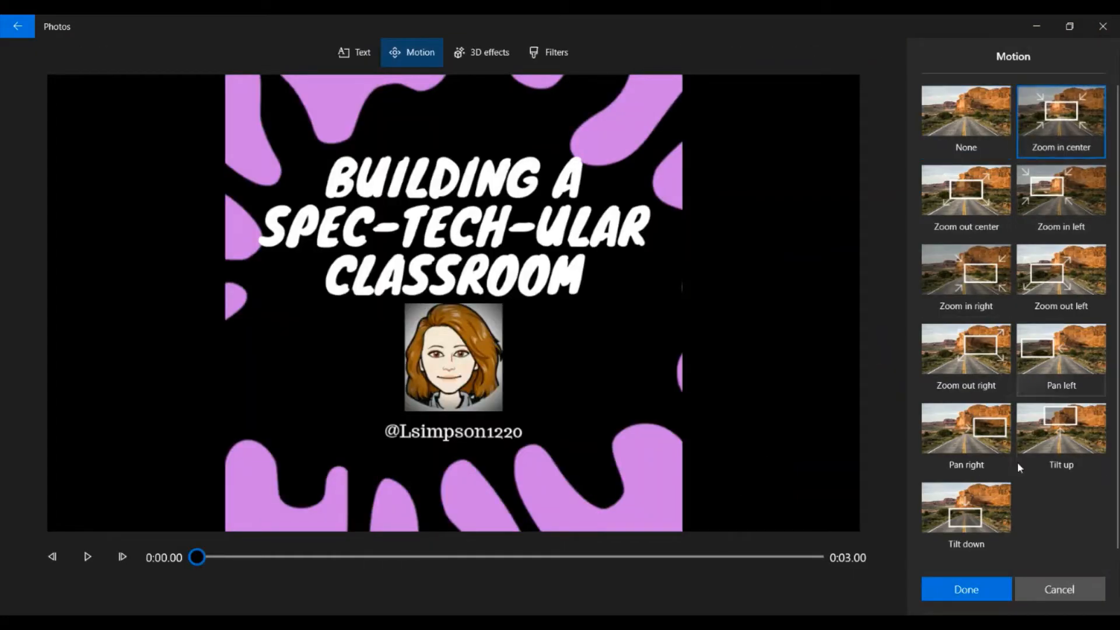
{"action": "left_click", "coordinate": [933, 594]}
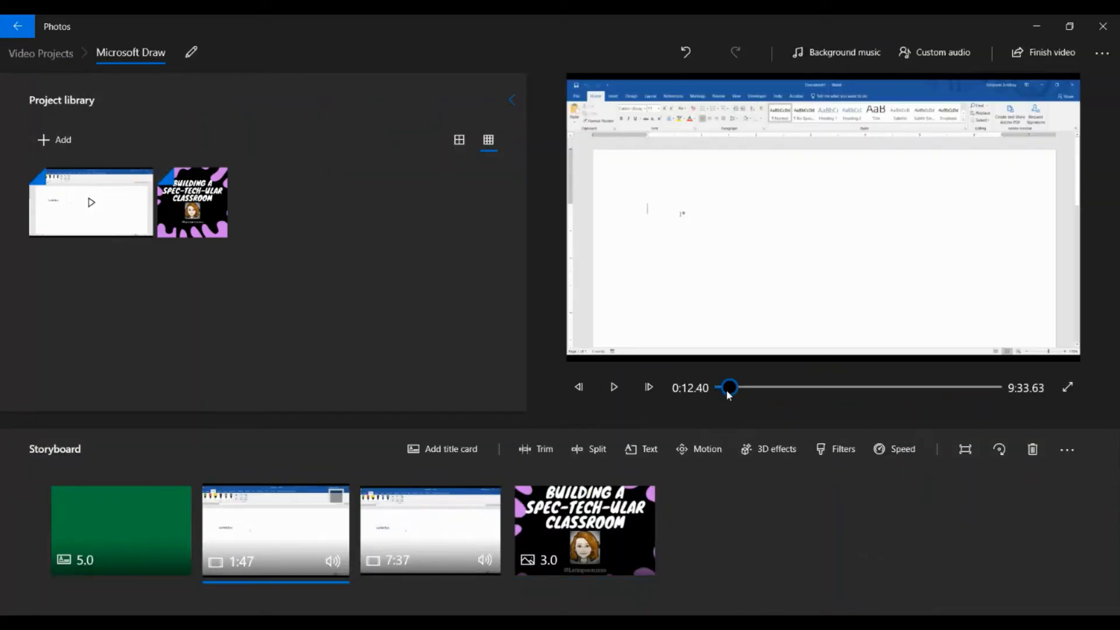
- Set the playback position to 0:21.23 in the first video clip and open the clip's 3D effects
{"action": "left_click_drag", "start_coordinate": [726, 390], "coordinate": [730, 398]}
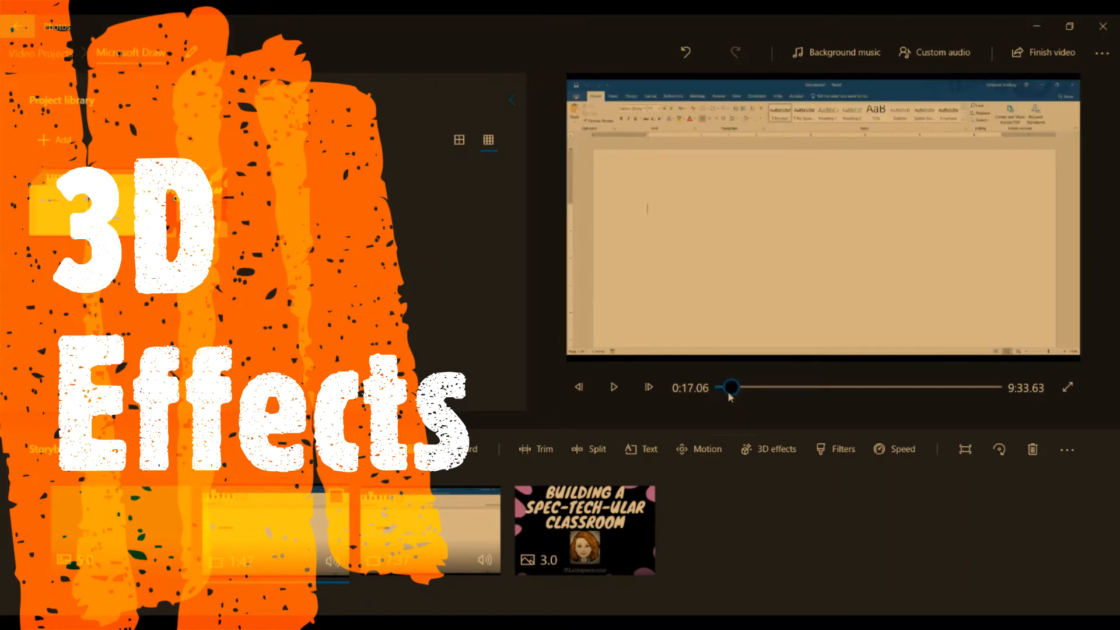
{"action": "left_click", "coordinate": [617, 398]}
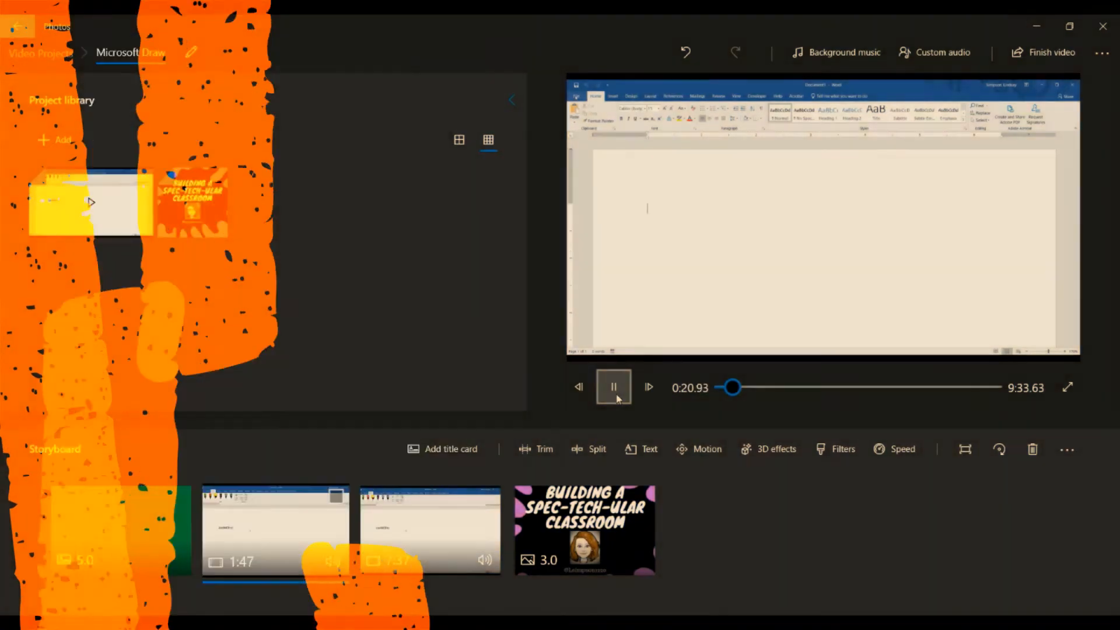
{"action": "left_click", "coordinate": [617, 398]}
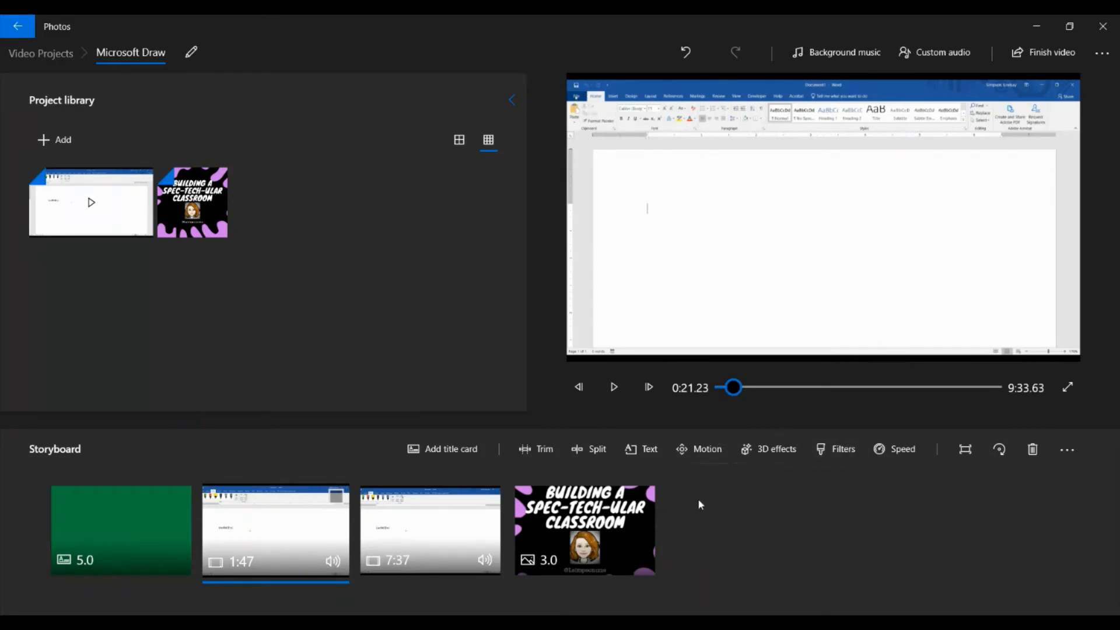
{"action": "left_click", "coordinate": [750, 453]}
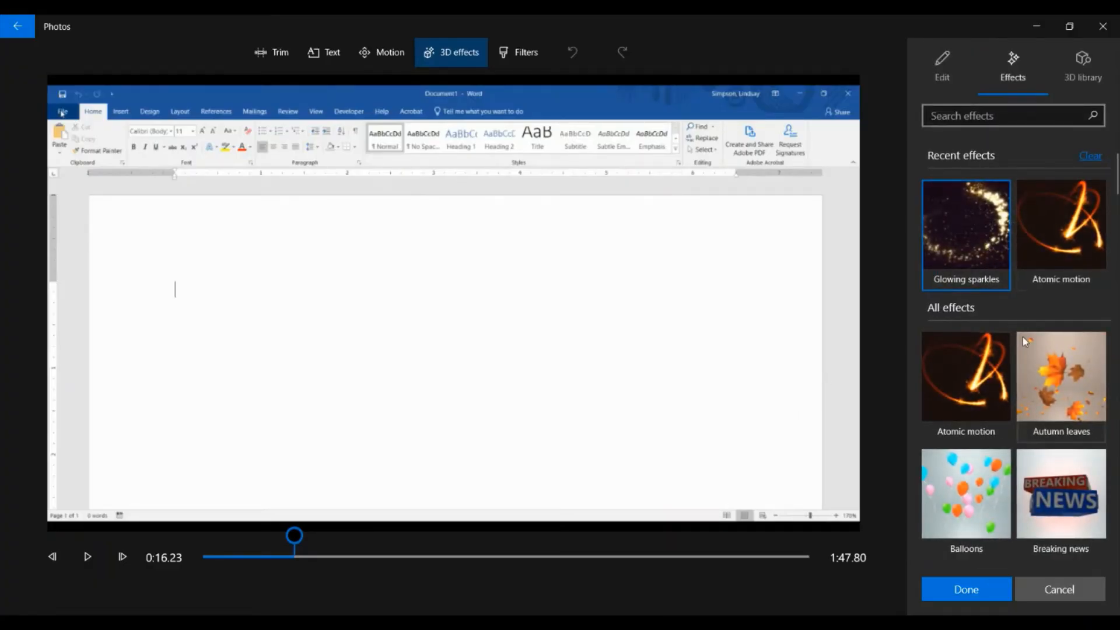
- Browse the 3D effects, try Breaking news on the first video clip and remove it
{"action": "scroll", "coordinate": [1041, 357], "scroll_direction": "down", "scroll_amount": 3}
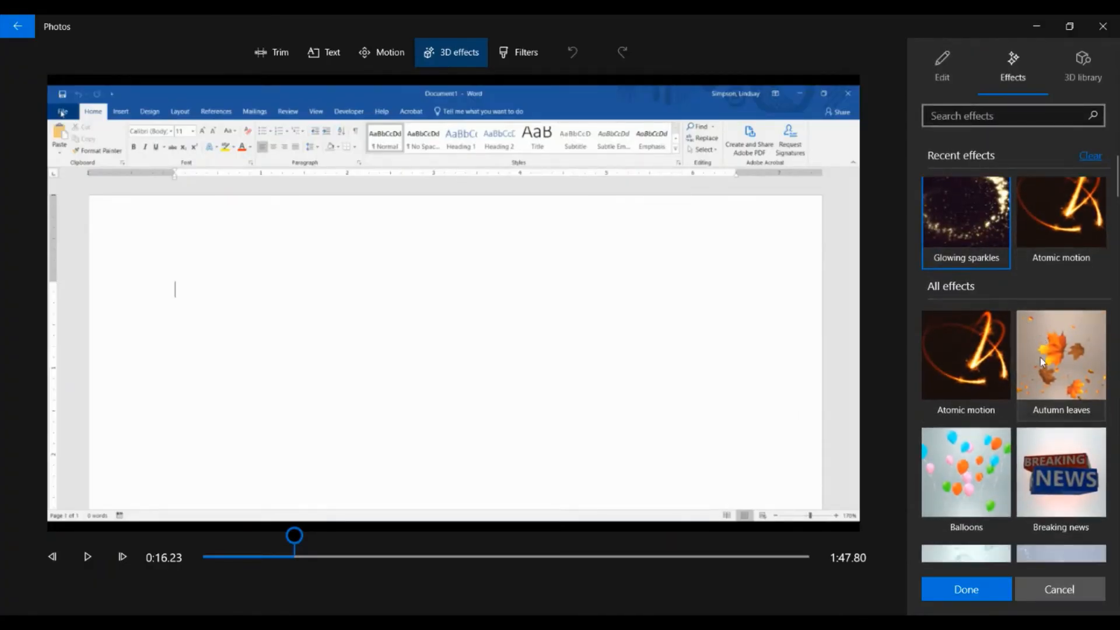
{"action": "scroll", "coordinate": [1040, 358], "scroll_direction": "down", "scroll_amount": 3}
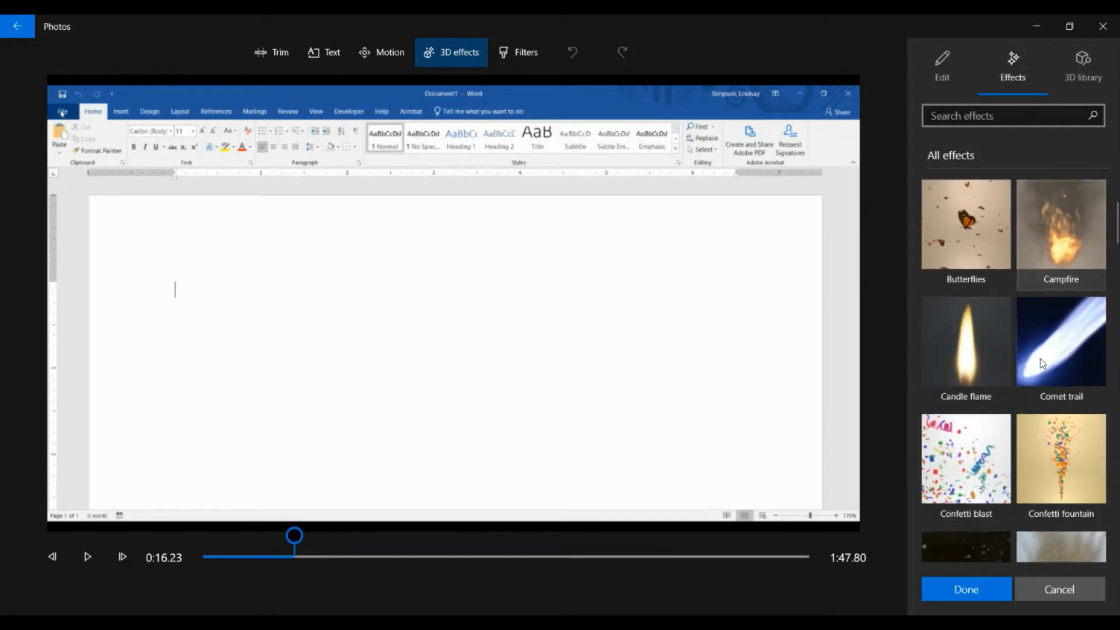
{"action": "scroll", "coordinate": [1041, 358], "scroll_direction": "up", "scroll_amount": 6}
{"action": "left_click", "coordinate": [1050, 363]}
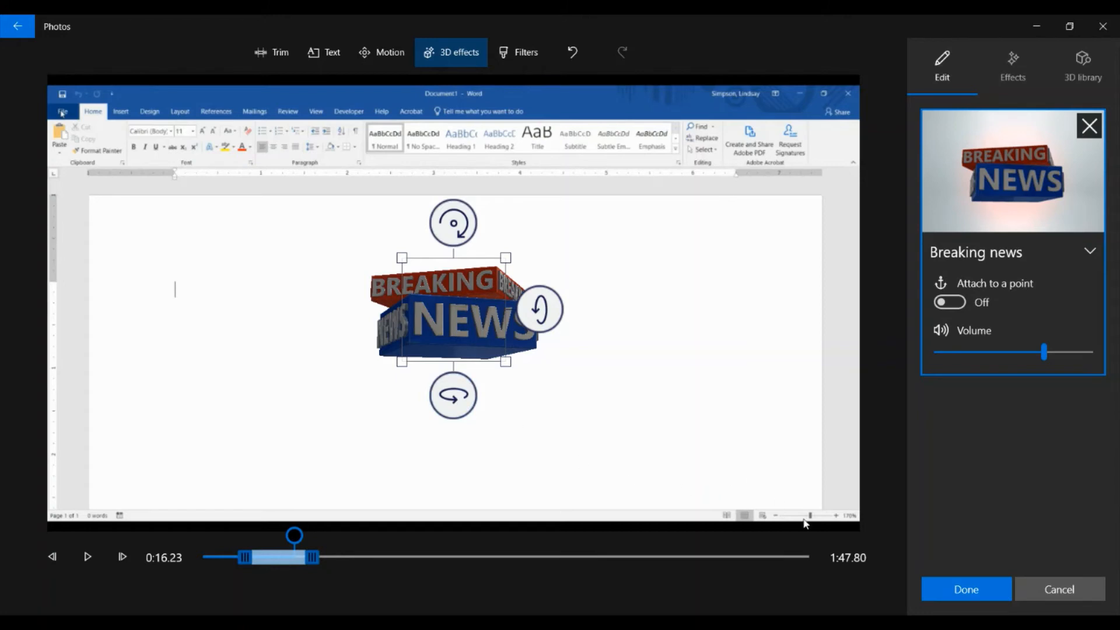
{"action": "left_click", "coordinate": [1098, 121]}
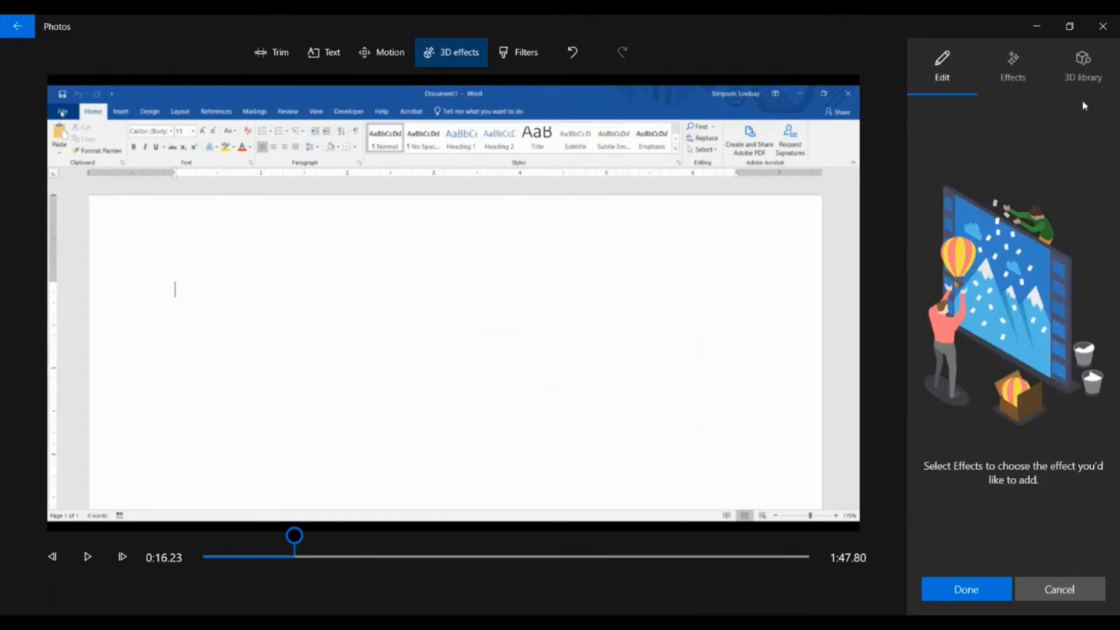
- Search the 3D library for arrow and add the Thick Arrow model to the first video clip
{"action": "left_click", "coordinate": [1079, 75]}
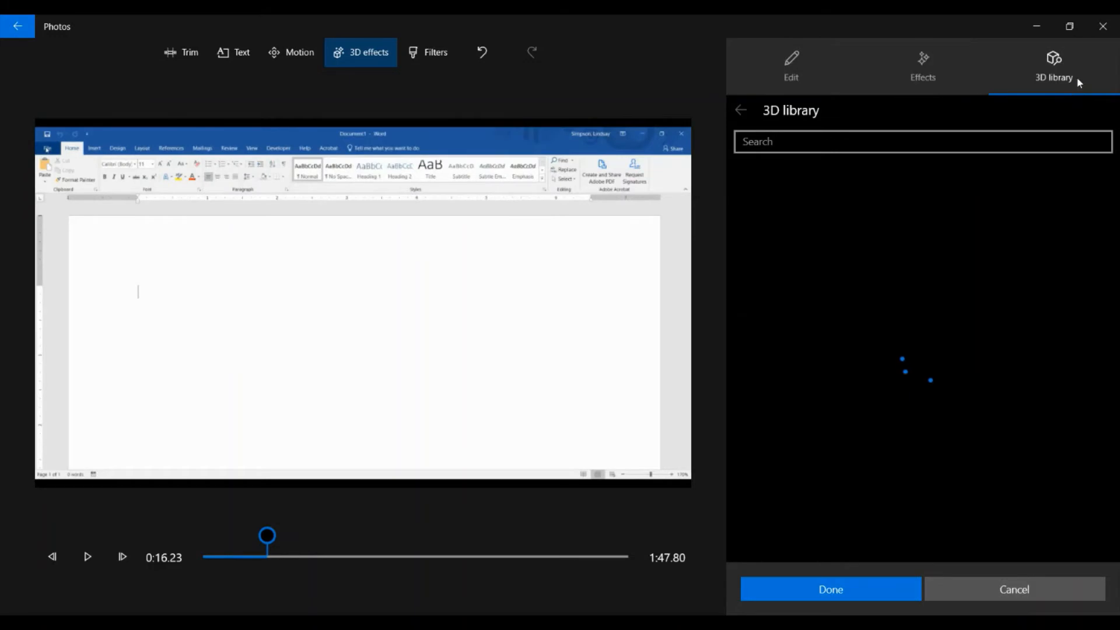
{"action": "left_click", "coordinate": [1037, 139]}
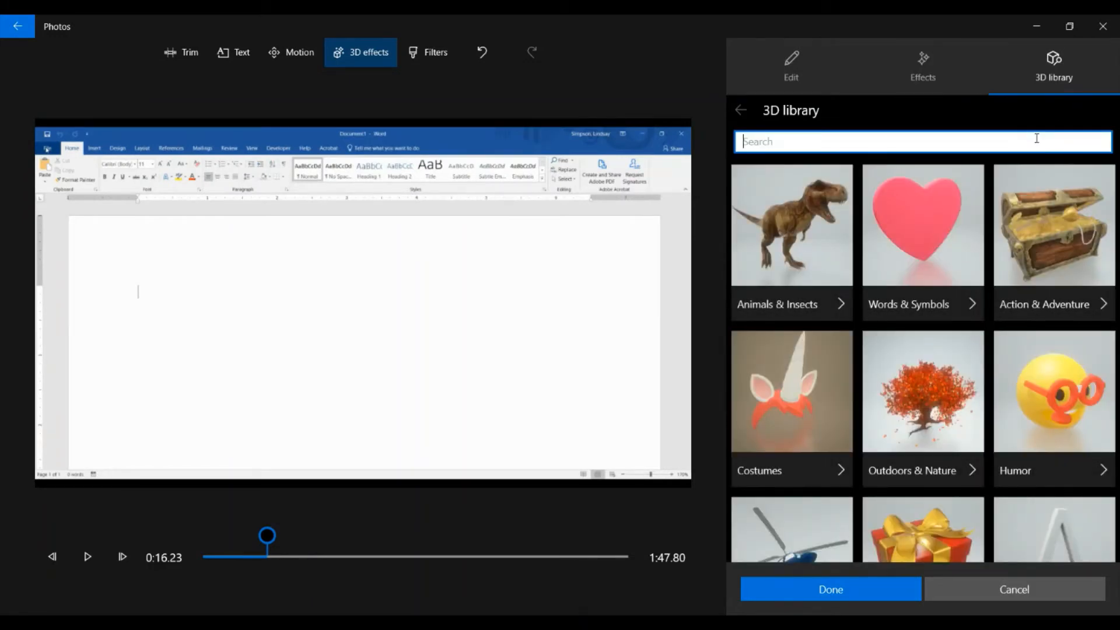
{"action": "type", "text": "arrow"}
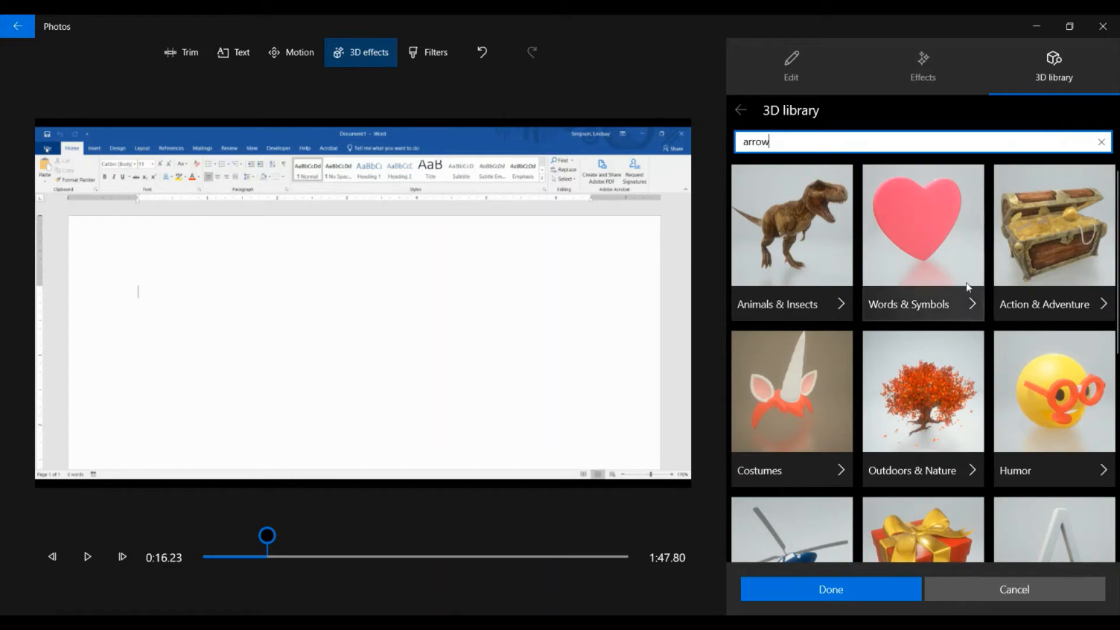
{"action": "key", "text": "Return"}
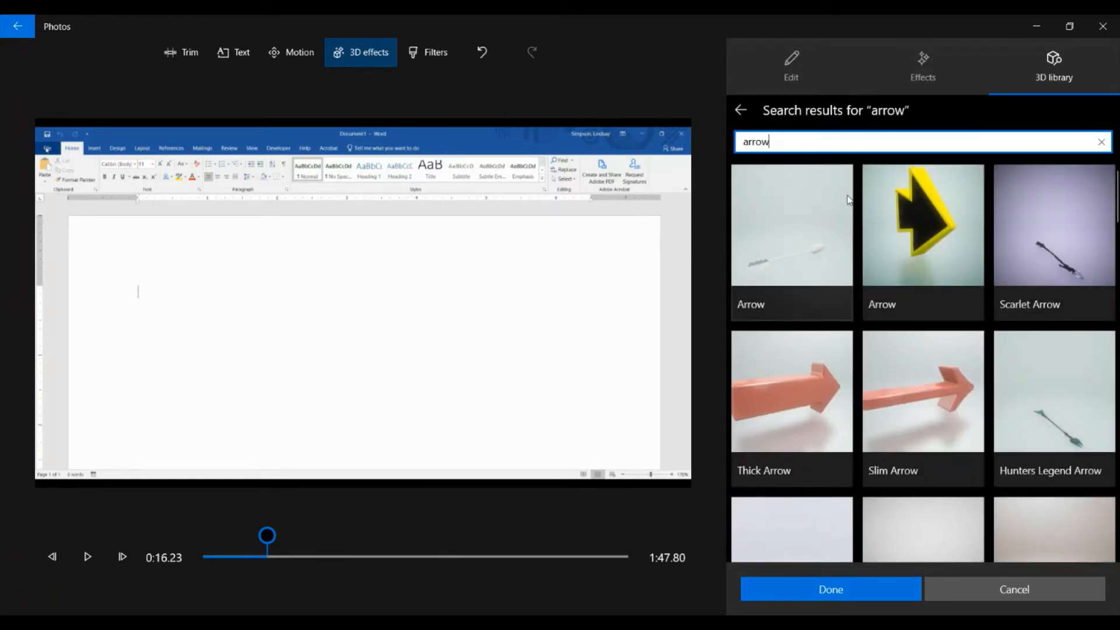
{"action": "scroll", "coordinate": [849, 352], "scroll_direction": "down", "scroll_amount": 2}
{"action": "scroll", "coordinate": [849, 351], "scroll_direction": "up", "scroll_amount": 1}
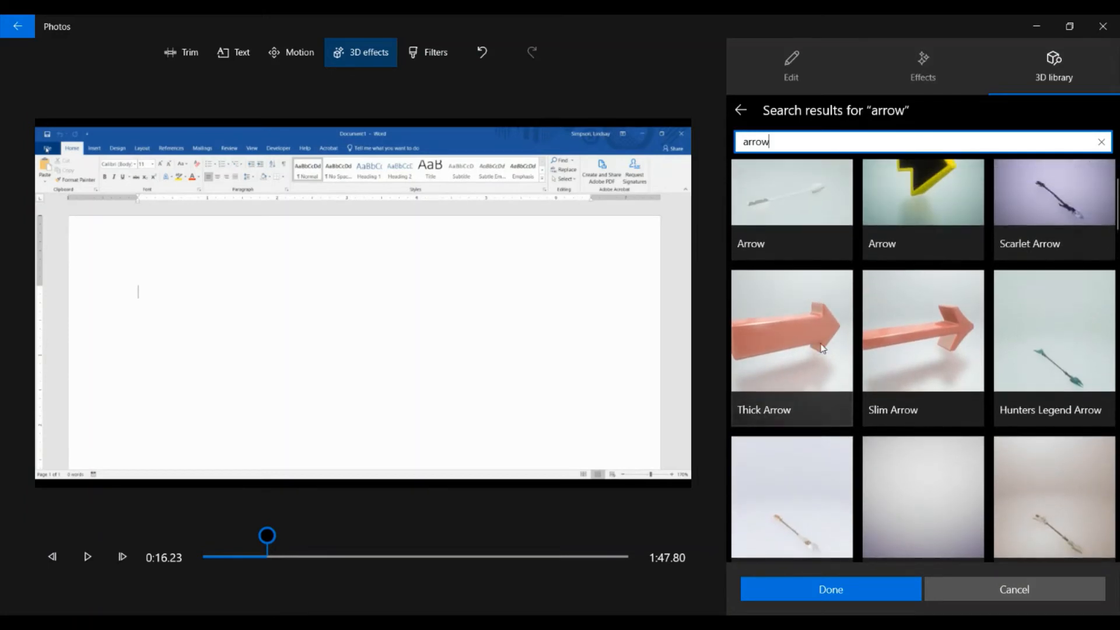
{"action": "left_click", "coordinate": [846, 388]}
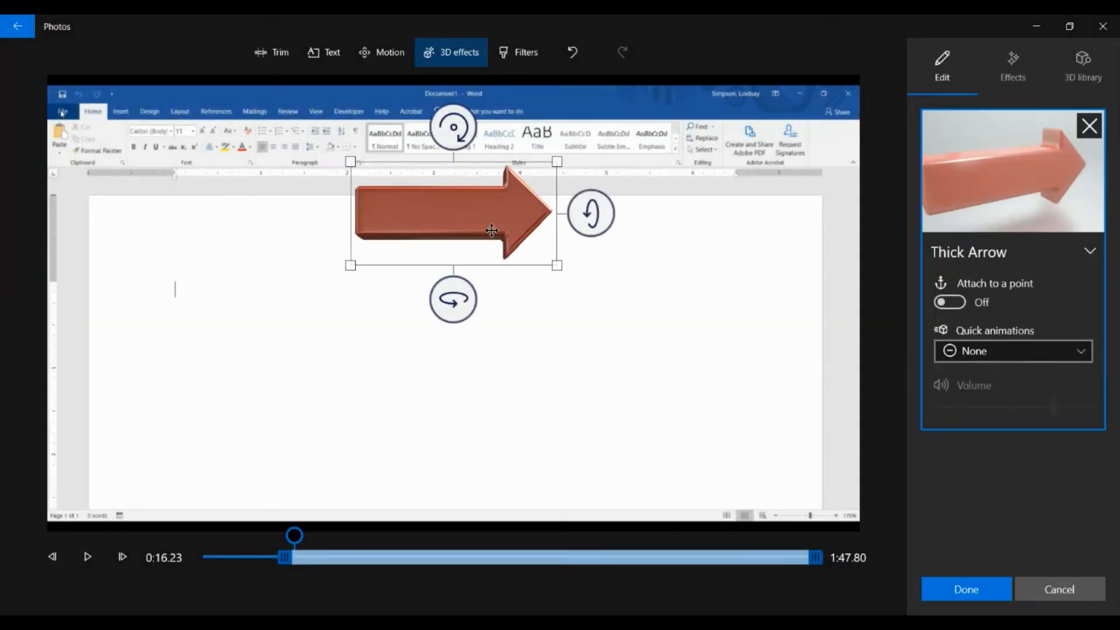
- Turn the Thick Arrow to face left, shrink it, and tilt and place it to point at Word's File tab
{"action": "left_click_drag", "start_coordinate": [453, 121], "coordinate": [453, 303]}
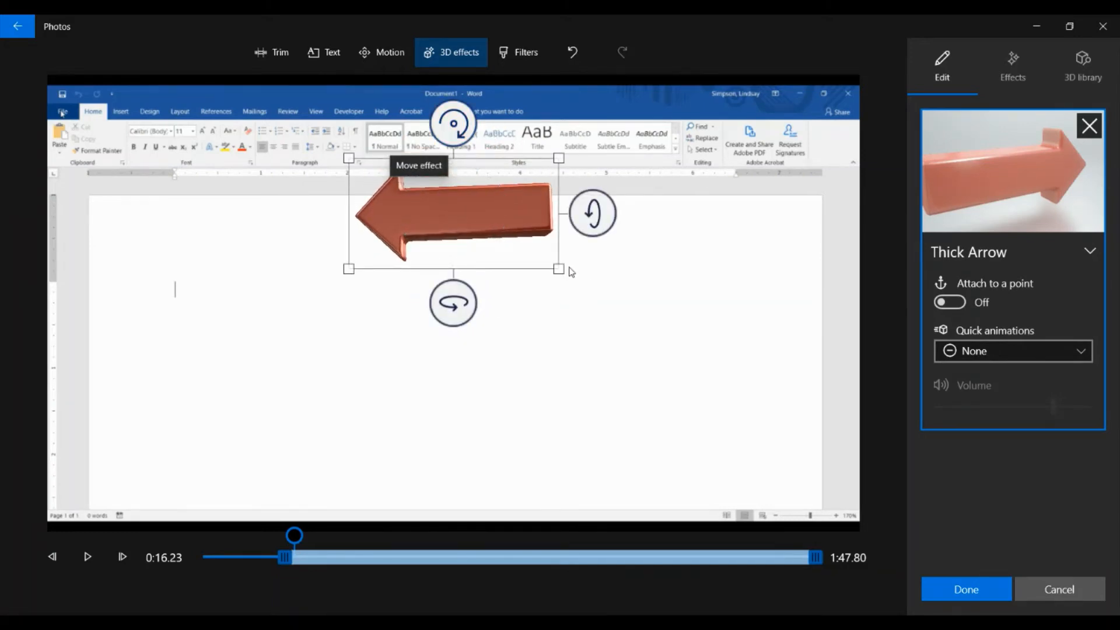
{"action": "left_click_drag", "start_coordinate": [559, 269], "coordinate": [372, 207]}
{"action": "left_click_drag", "start_coordinate": [372, 185], "coordinate": [96, 137]}
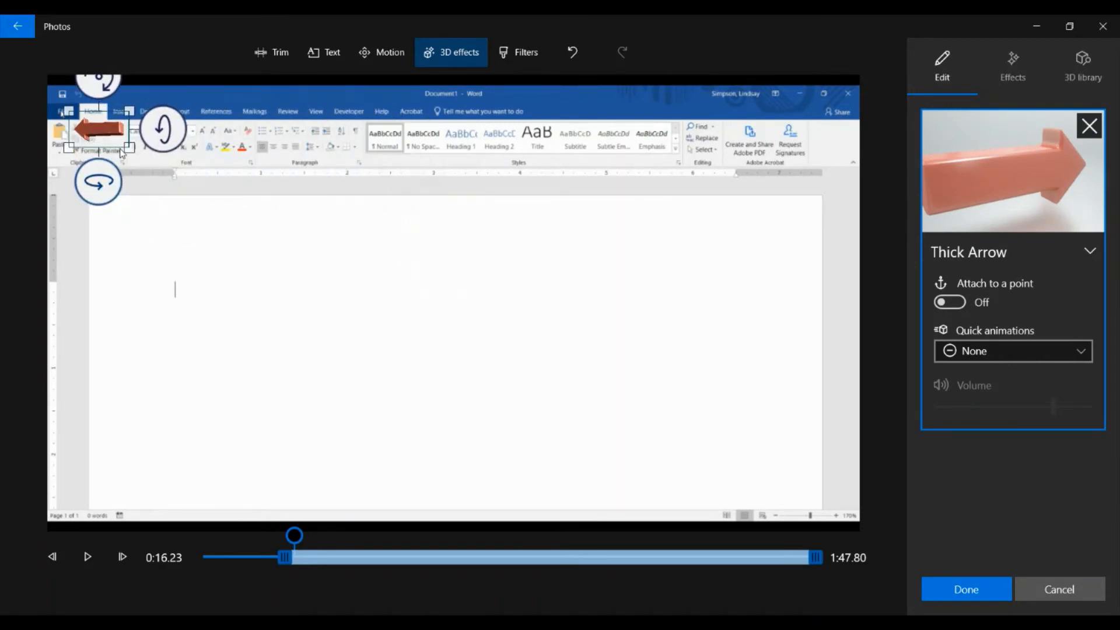
{"action": "left_click_drag", "start_coordinate": [102, 82], "coordinate": [133, 91]}
{"action": "left_click_drag", "start_coordinate": [97, 146], "coordinate": [92, 140]}
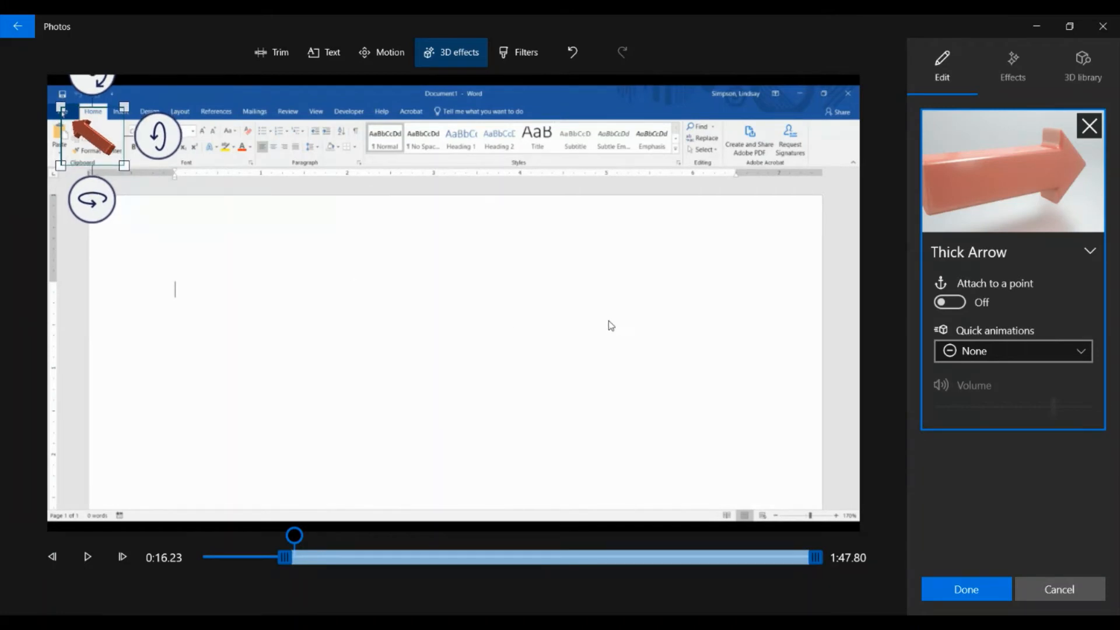
- Give the Thick Arrow the Wobble quick animation and turn its volume all the way down
{"action": "left_click", "coordinate": [1039, 356]}
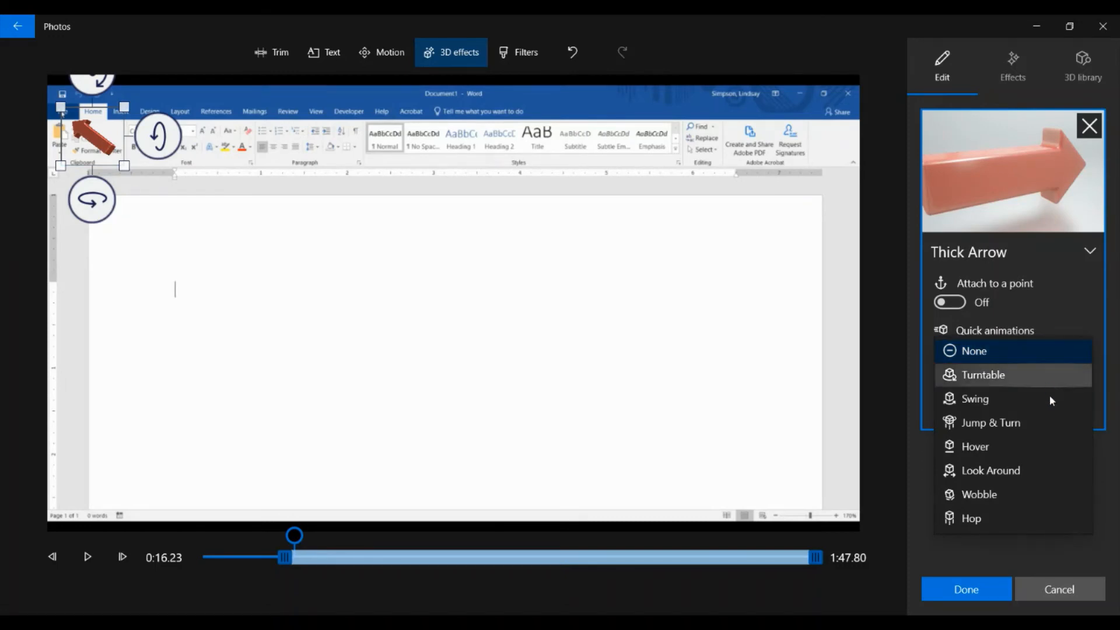
{"action": "left_click", "coordinate": [1065, 493]}
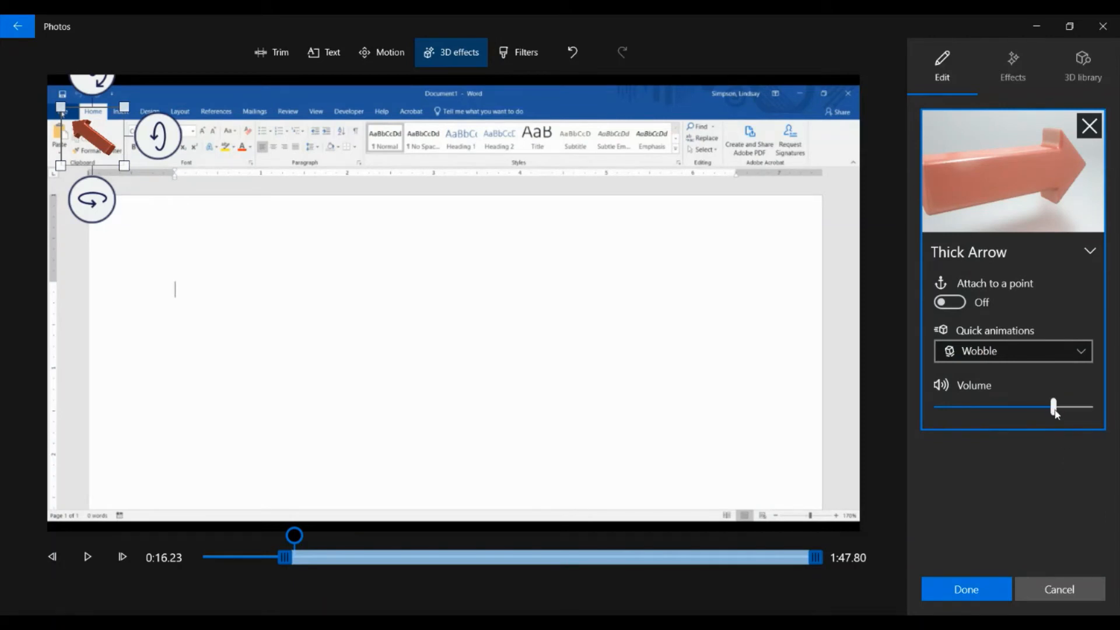
{"action": "mouse_move", "coordinate": [1054, 410]}
{"action": "left_click_drag", "start_coordinate": [1054, 408], "coordinate": [930, 422]}
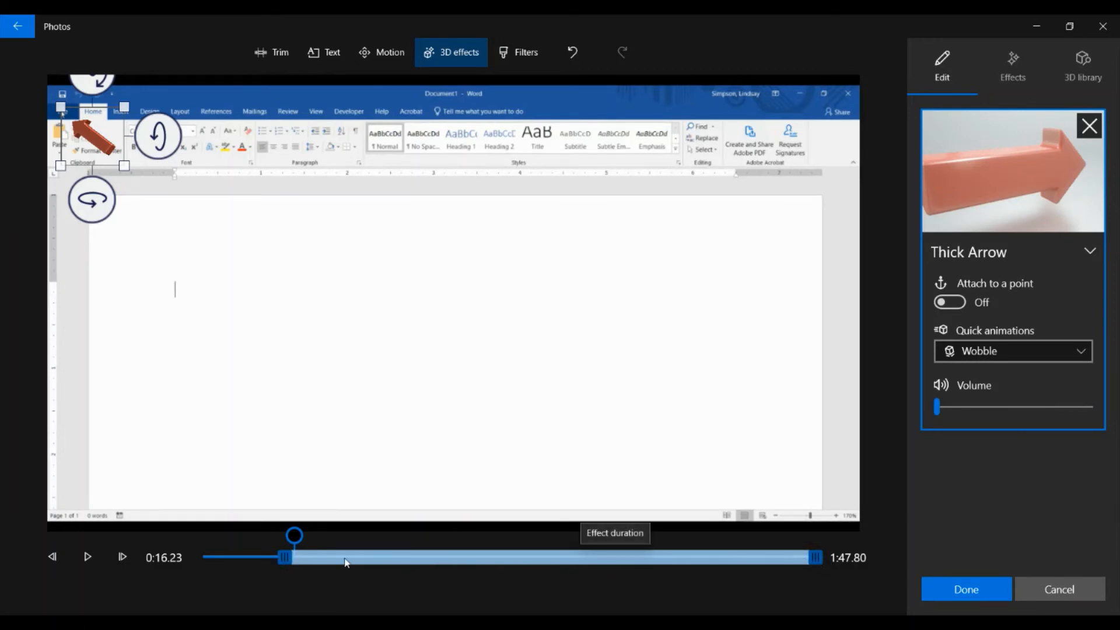
- Shorten the Thick Arrow's duration to a brief span around 0:16.23 and accept the 3D effect
{"action": "left_click_drag", "start_coordinate": [816, 558], "coordinate": [320, 571]}
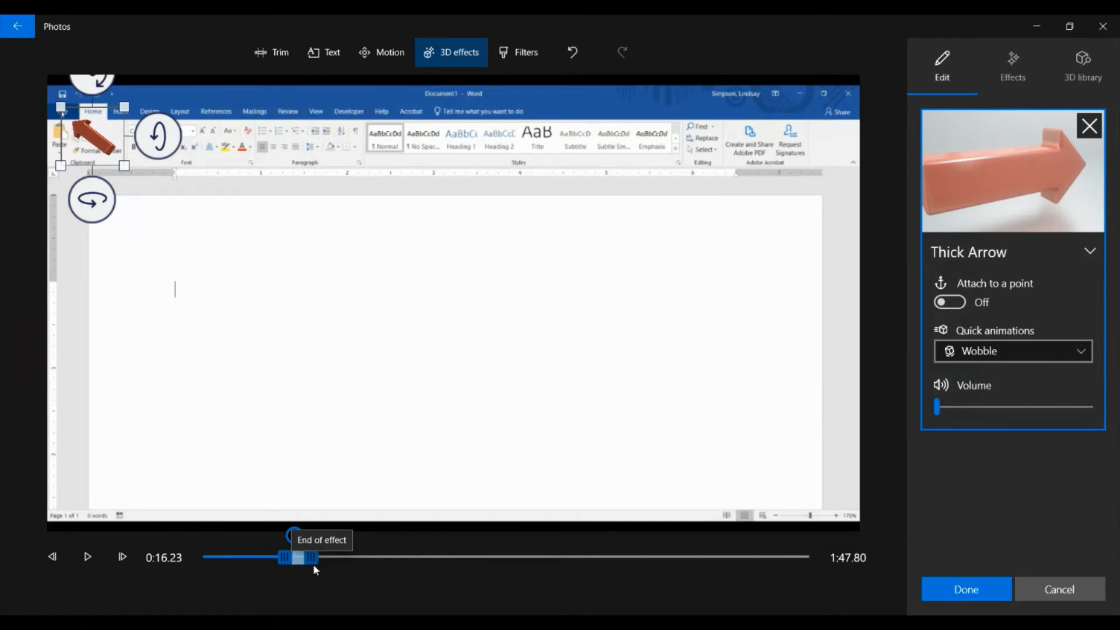
{"action": "mouse_move", "coordinate": [306, 561]}
{"action": "left_mouse_down"}
{"action": "mouse_move", "coordinate": [317, 560]}
{"action": "mouse_move", "coordinate": [307, 561]}
{"action": "left_mouse_up"}
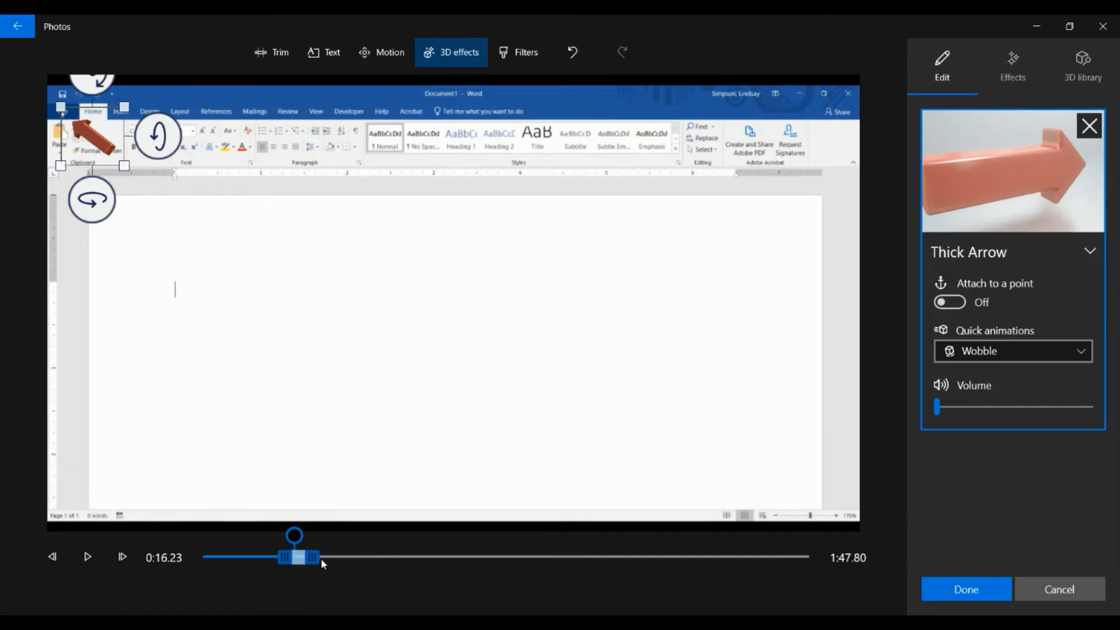
{"action": "left_click", "coordinate": [964, 590]}
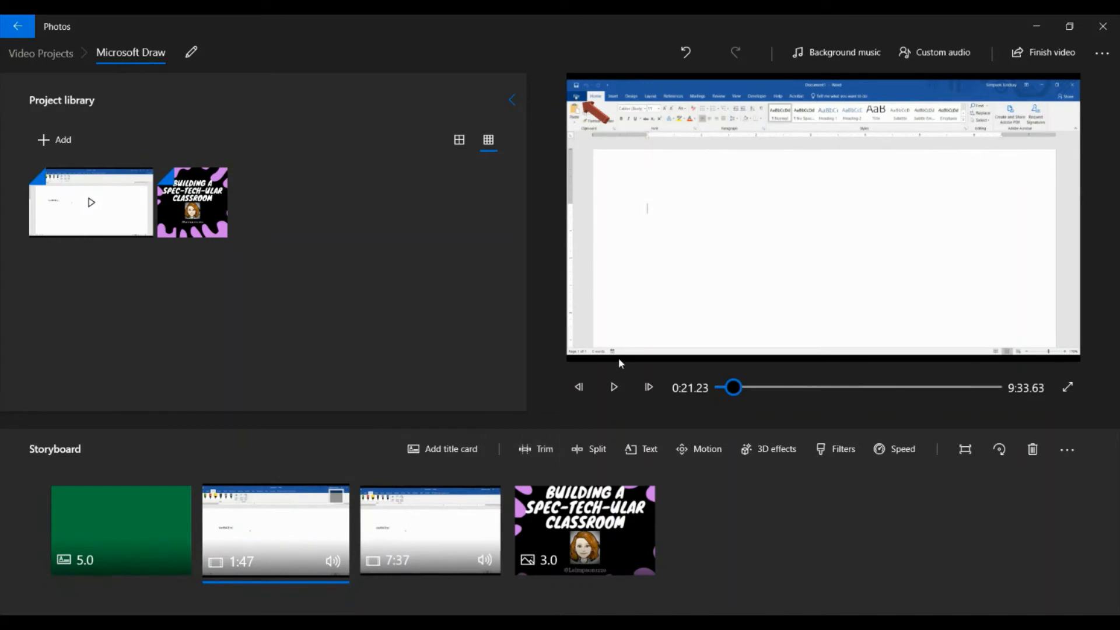
- Play the project from 0:09.30 to preview the arrow in the first video clip, and pause after it appears
{"action": "left_click_drag", "start_coordinate": [732, 387], "coordinate": [731, 394]}
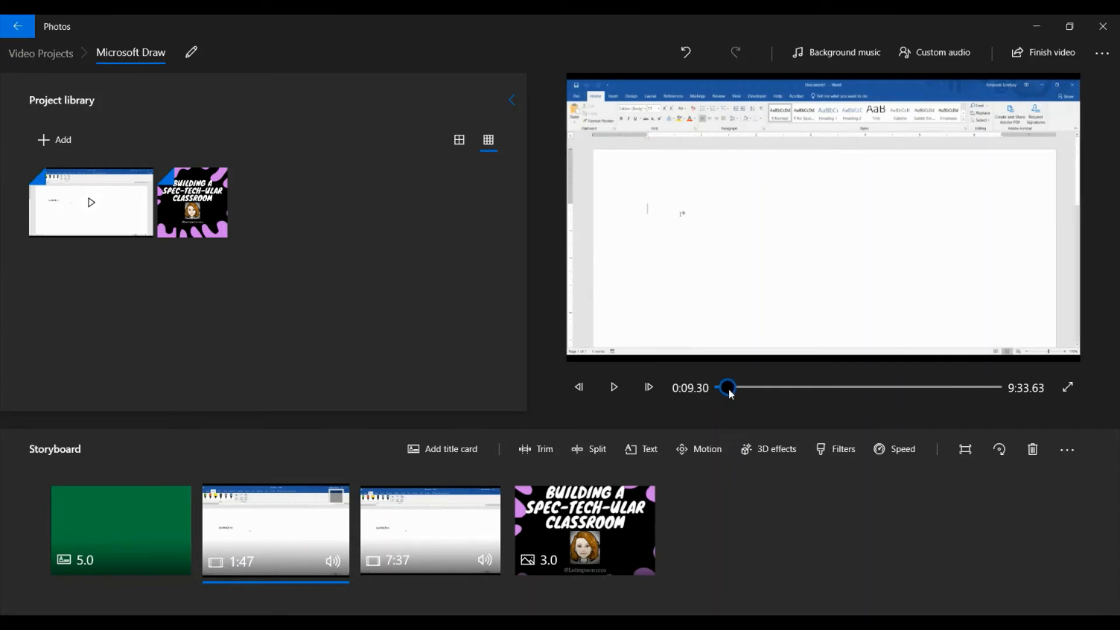
{"action": "left_click", "coordinate": [614, 387]}
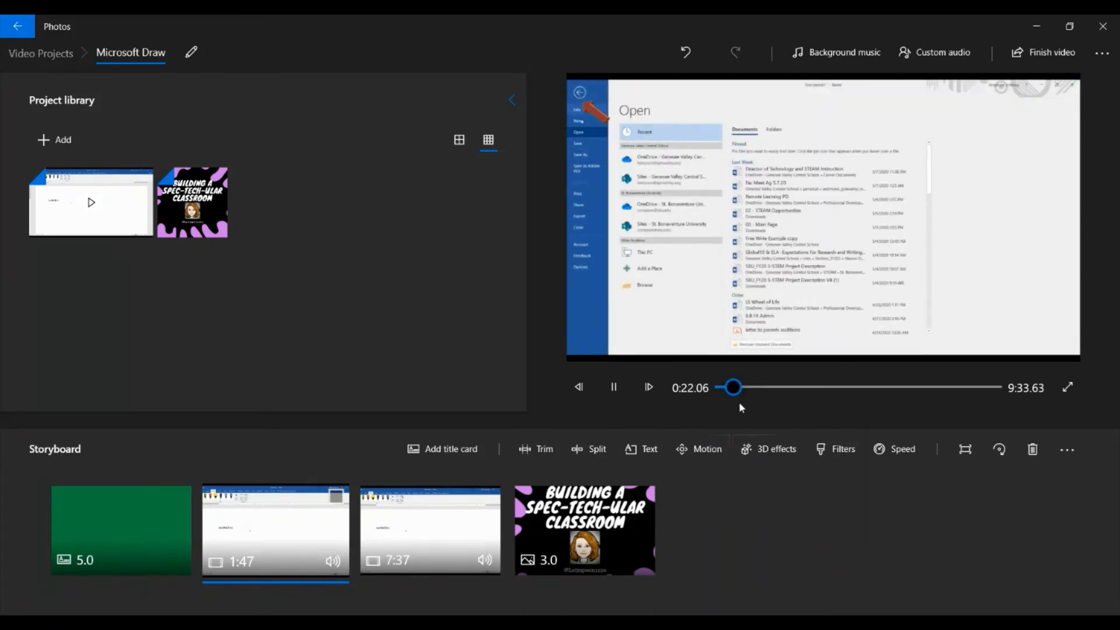
{"action": "left_click", "coordinate": [620, 393]}
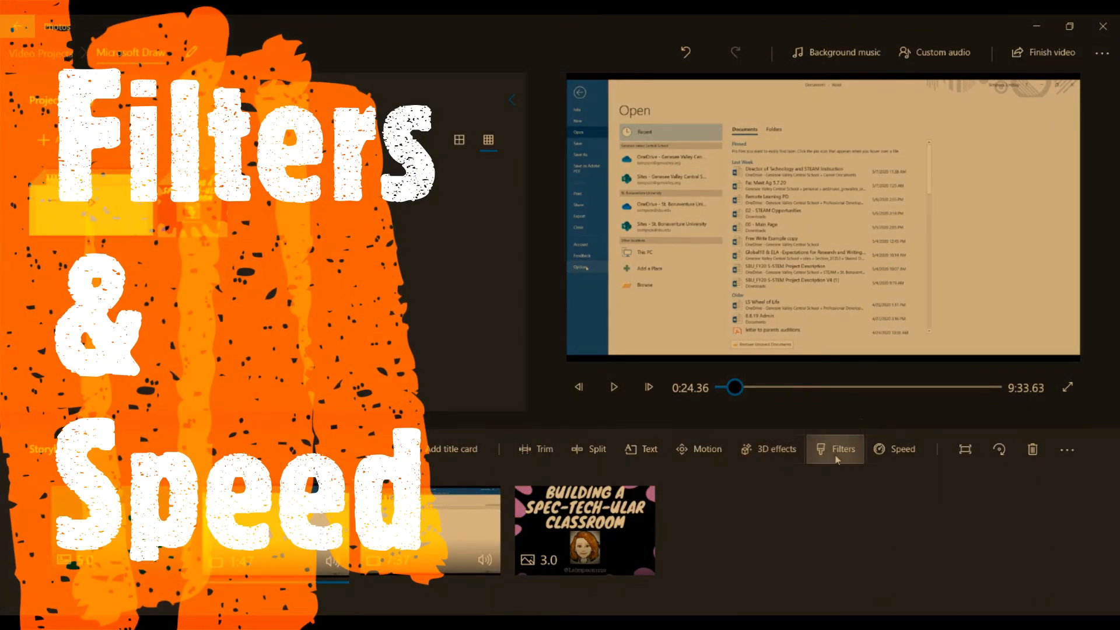
- Try the Classic, Adventure and Pearl filters on the first video clip and return it to Original
{"action": "left_click", "coordinate": [837, 458]}
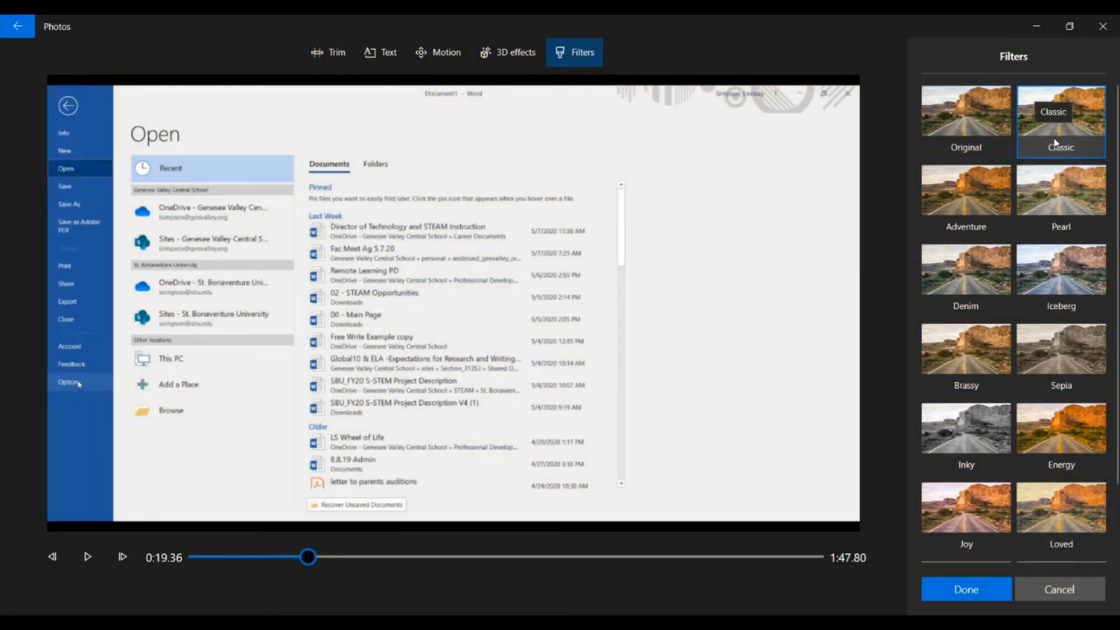
{"action": "left_click", "coordinate": [1059, 114]}
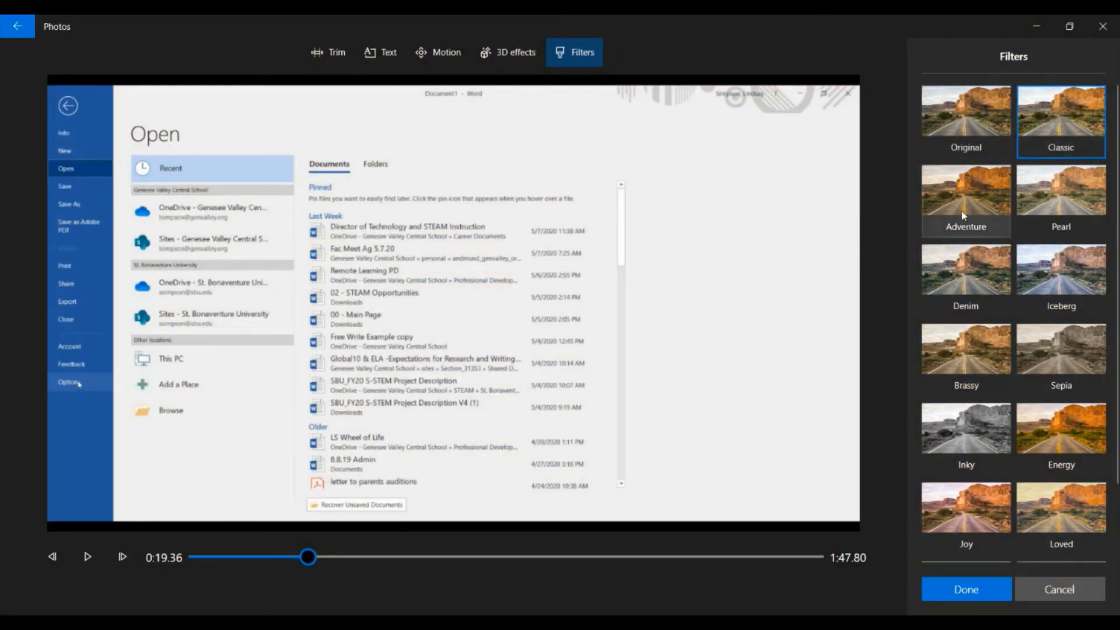
{"action": "left_click", "coordinate": [964, 216]}
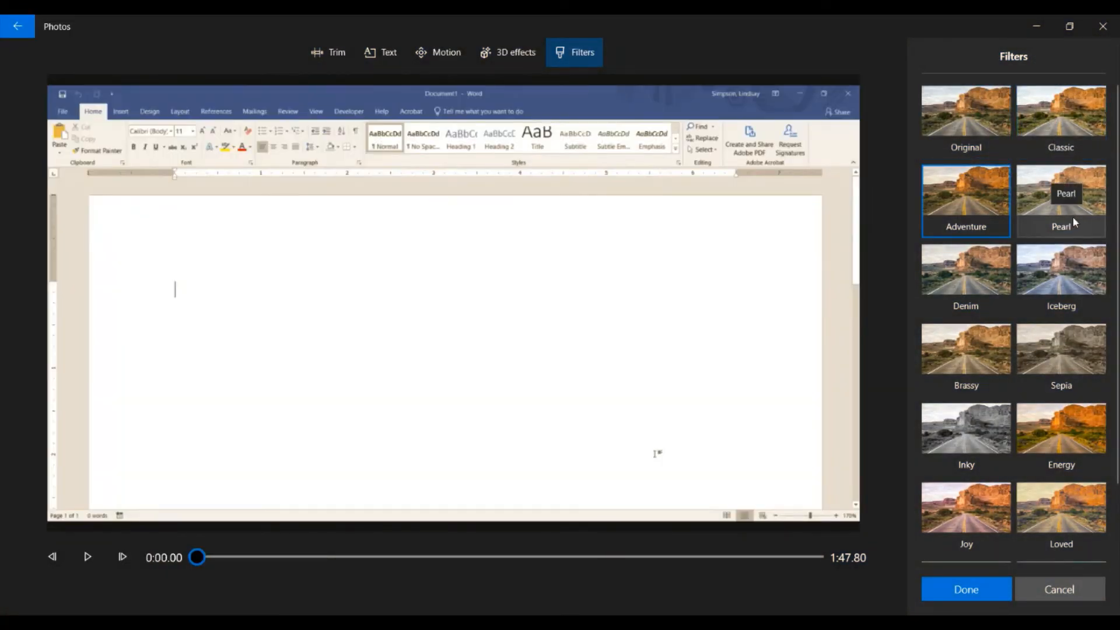
{"action": "left_click", "coordinate": [1076, 222]}
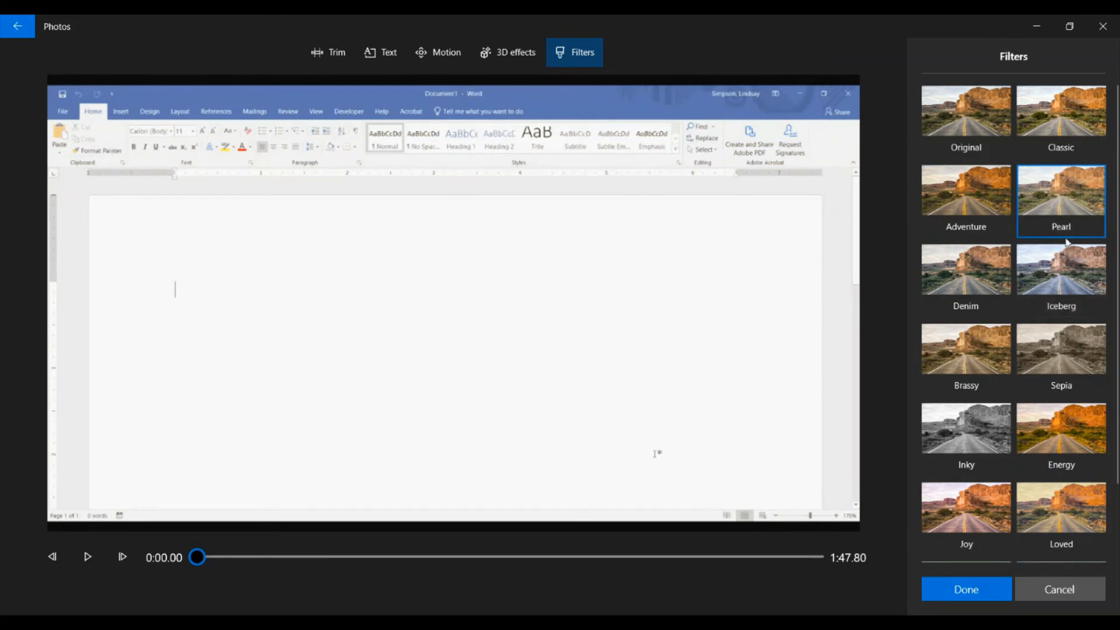
{"action": "left_click", "coordinate": [966, 147]}
{"action": "left_click", "coordinate": [968, 590]}
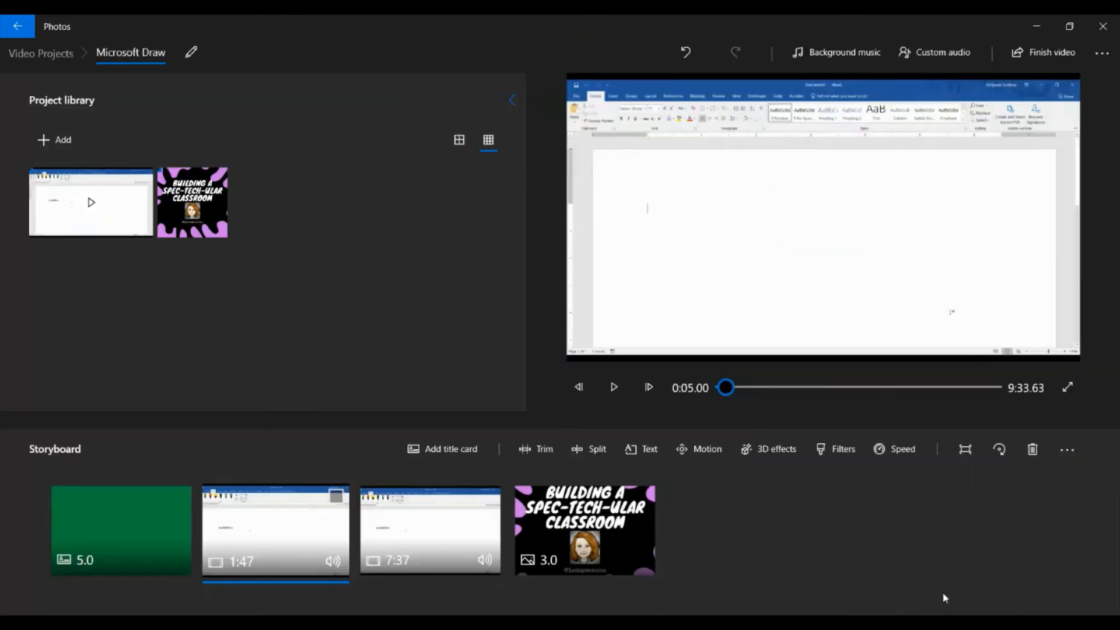
- Review the first video clip's speed setting, and try Remove black bars before restoring Shrink to fit
{"action": "left_click", "coordinate": [908, 453]}
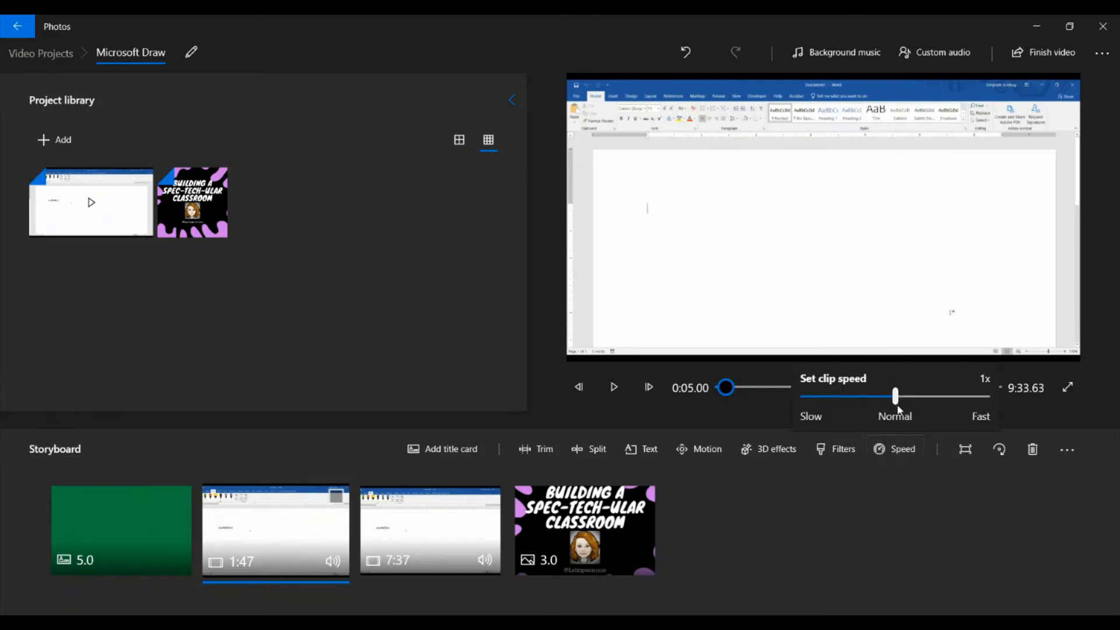
{"action": "left_click", "coordinate": [952, 544]}
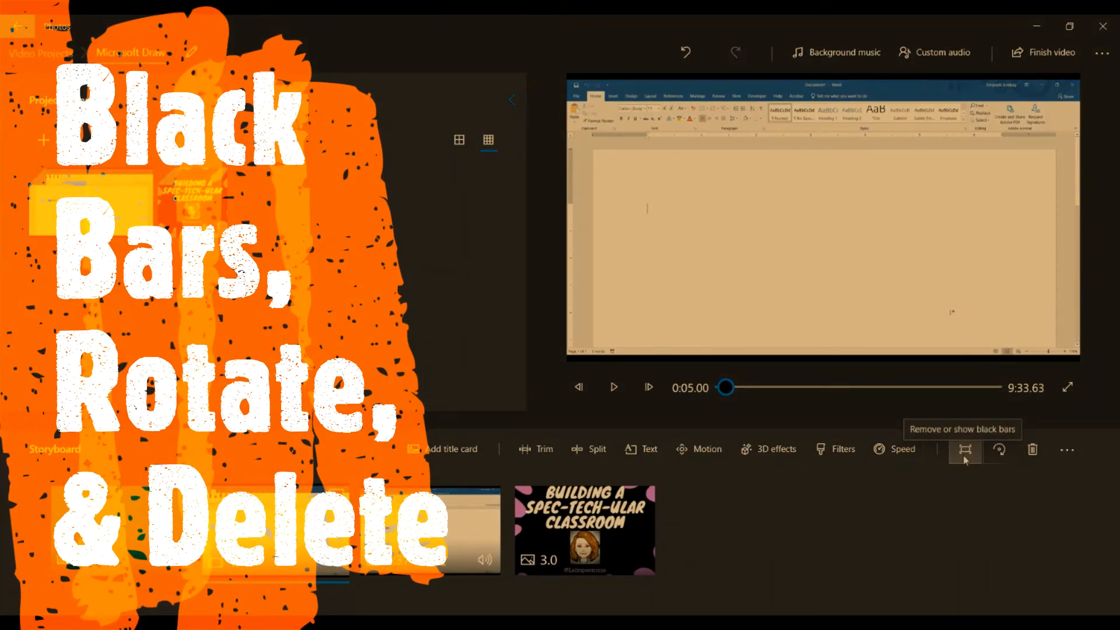
{"action": "left_click", "coordinate": [965, 458]}
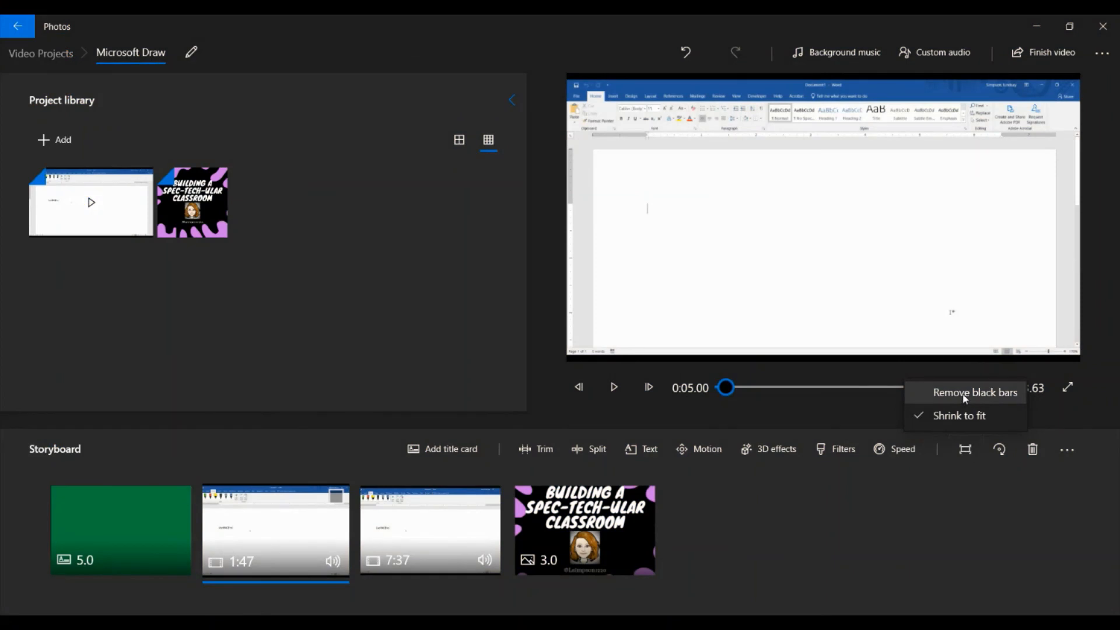
{"action": "left_click", "coordinate": [965, 399]}
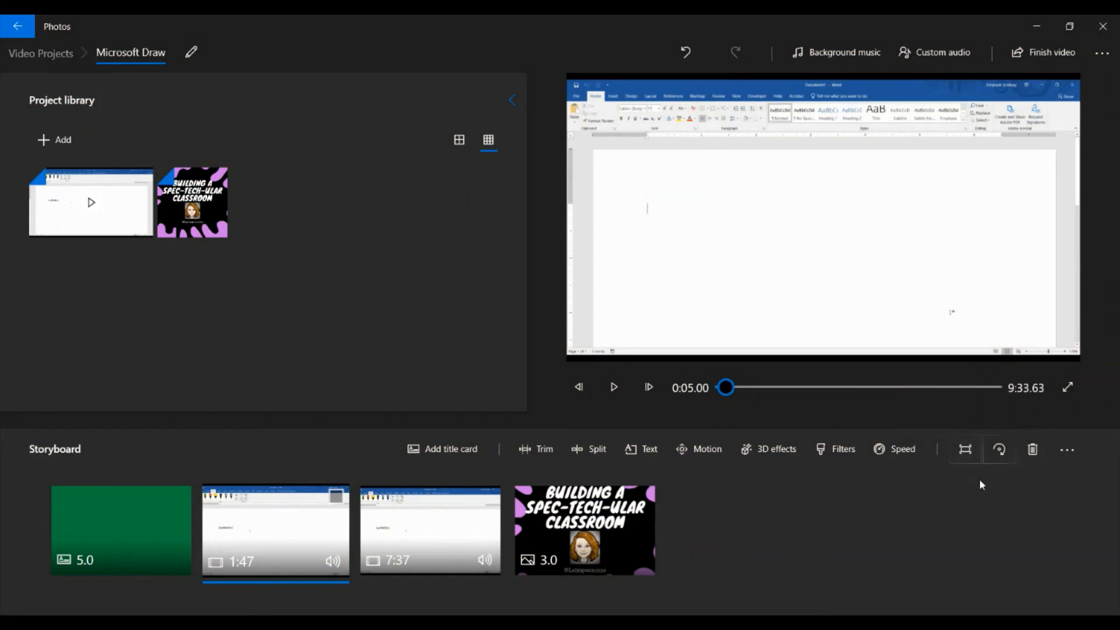
{"action": "left_click", "coordinate": [970, 450]}
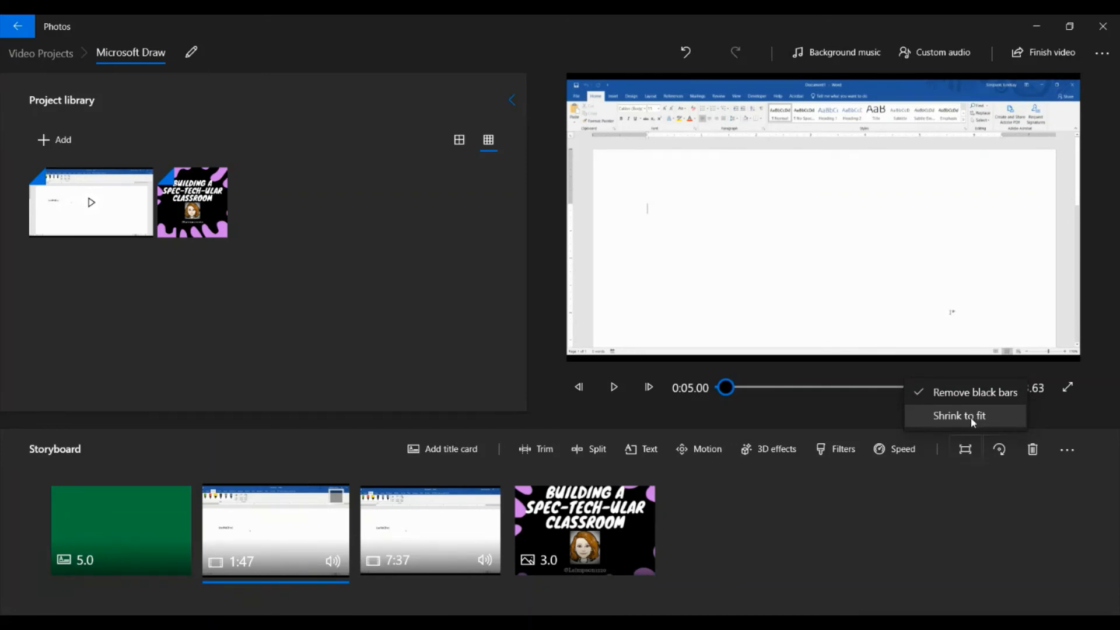
{"action": "left_click", "coordinate": [971, 417]}
{"action": "left_click", "coordinate": [974, 458]}
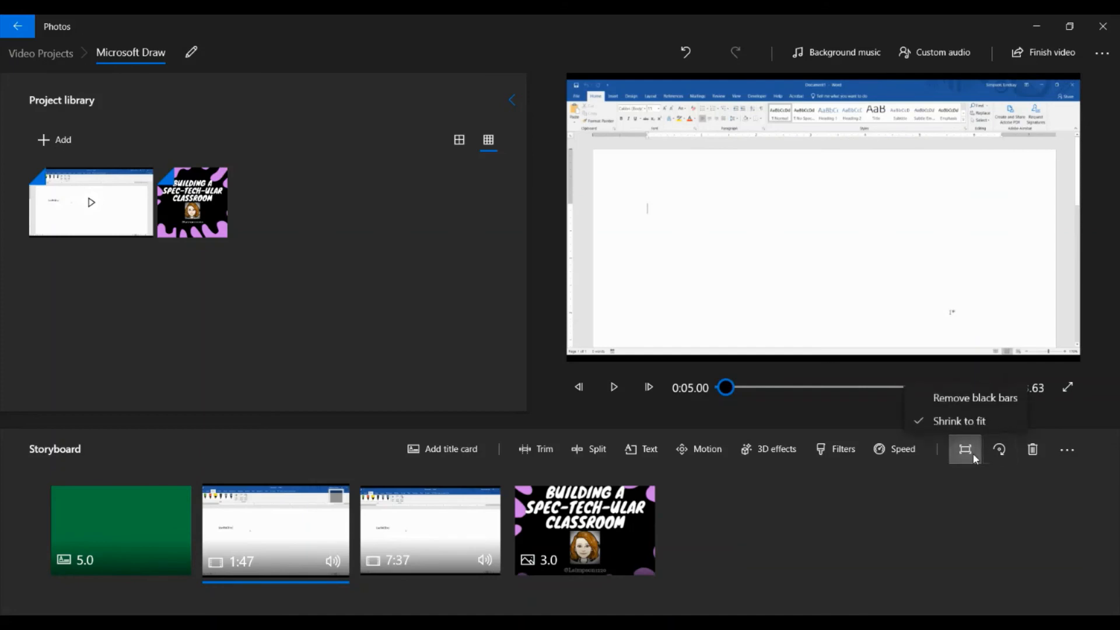
{"action": "left_click", "coordinate": [1016, 481]}
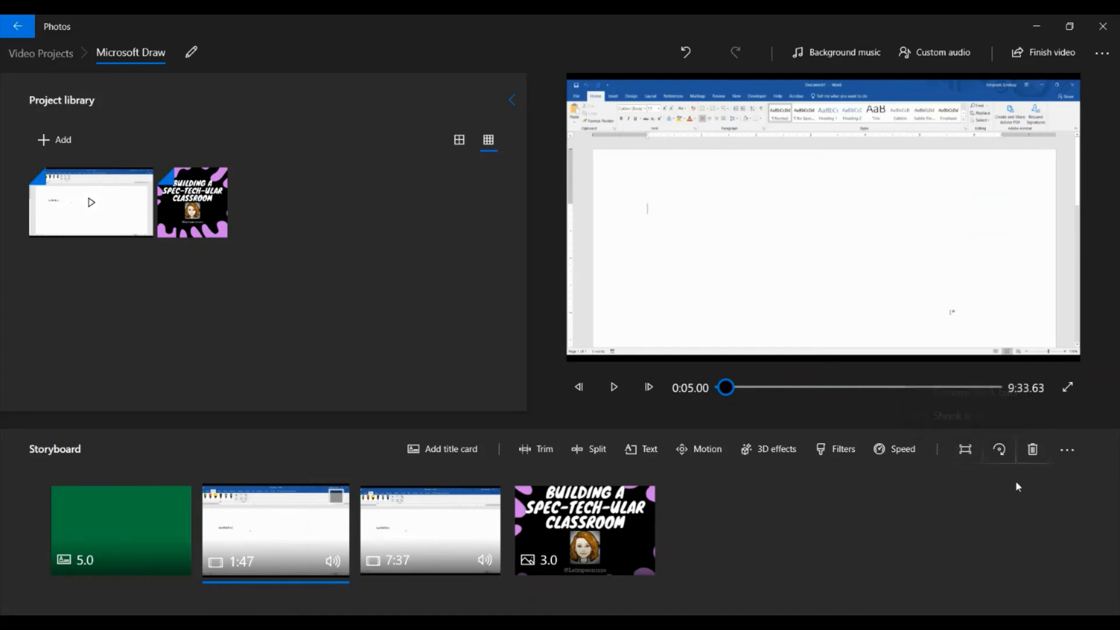
- Rotate the first video clip through a full turn, back to its upright orientation
{"action": "left_click", "coordinate": [999, 450]}
{"action": "left_click", "coordinate": [1000, 453]}
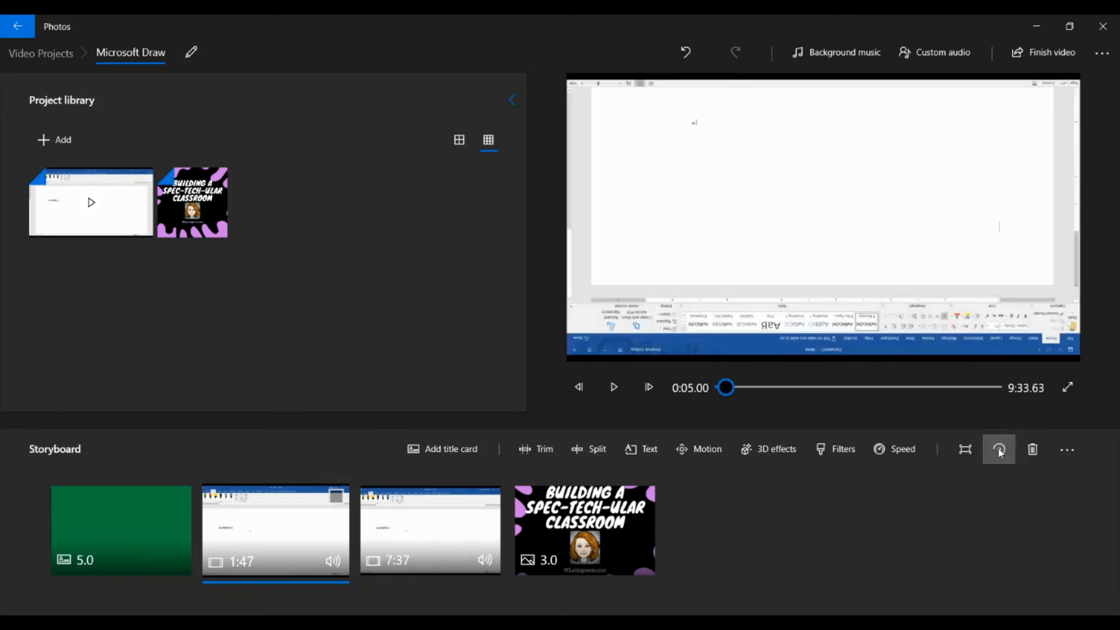
{"action": "left_click", "coordinate": [1000, 453]}
{"action": "left_click", "coordinate": [1000, 453]}
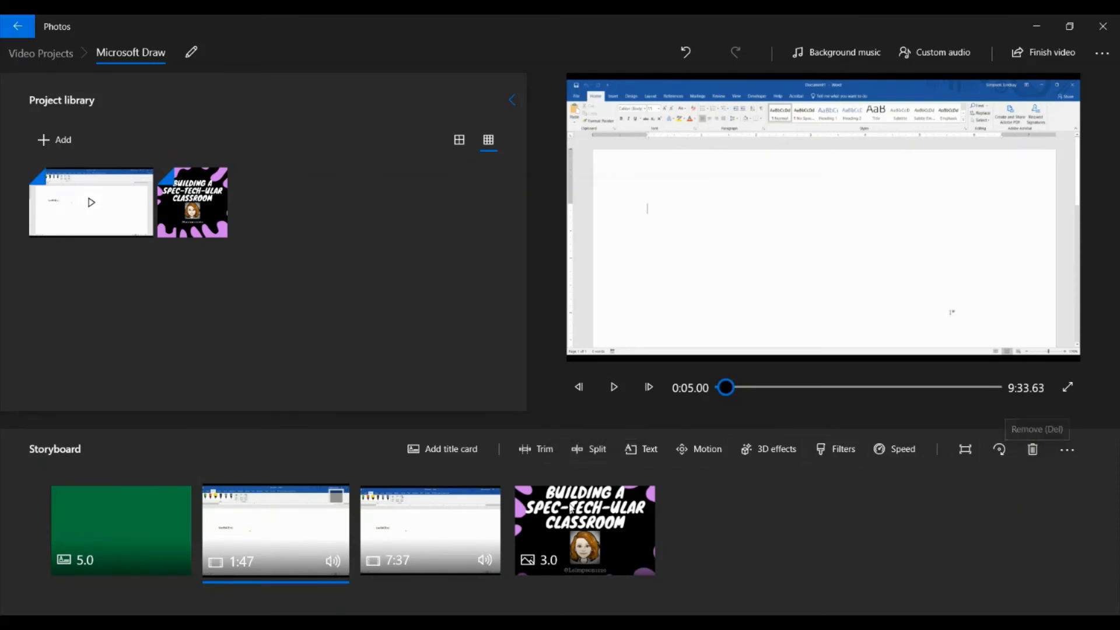
- Select the second video clip in the storyboard and show the option for removing all clips
{"action": "left_click", "coordinate": [408, 544]}
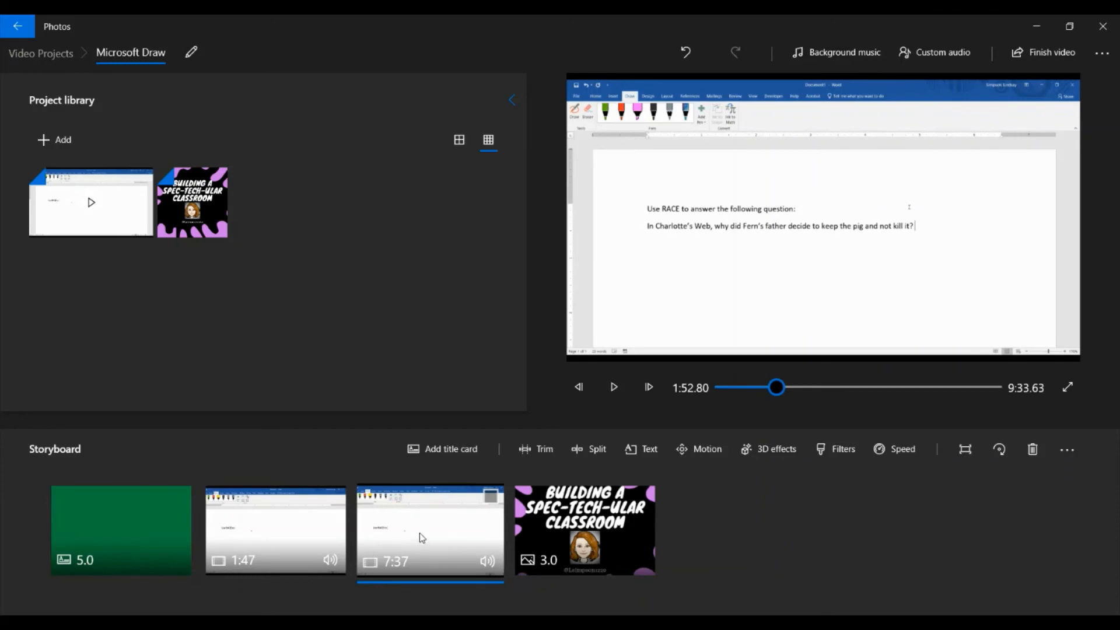
{"action": "left_click", "coordinate": [493, 498]}
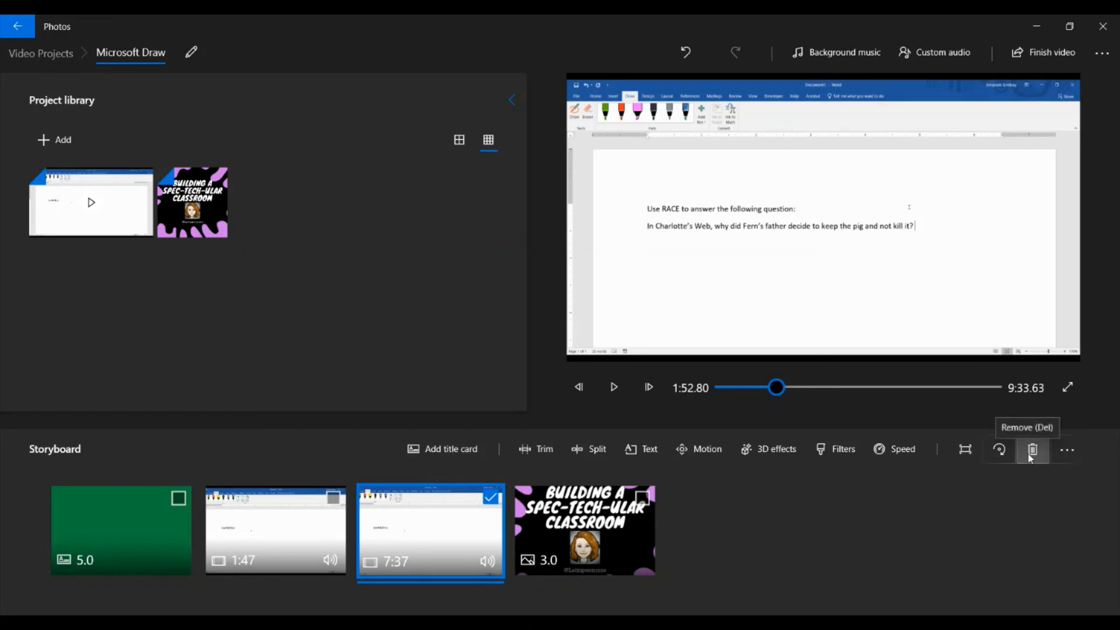
{"action": "left_click", "coordinate": [1073, 454]}
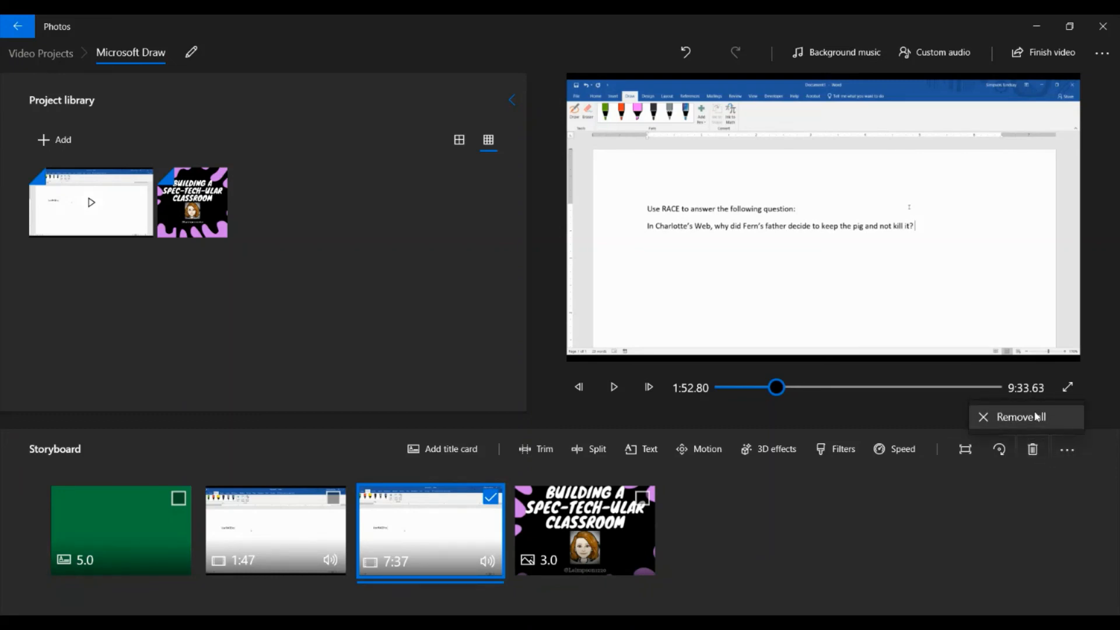
- Add Funky Strut as the project's background music, with the music volume lowered to about a third
{"action": "left_click", "coordinate": [875, 493]}
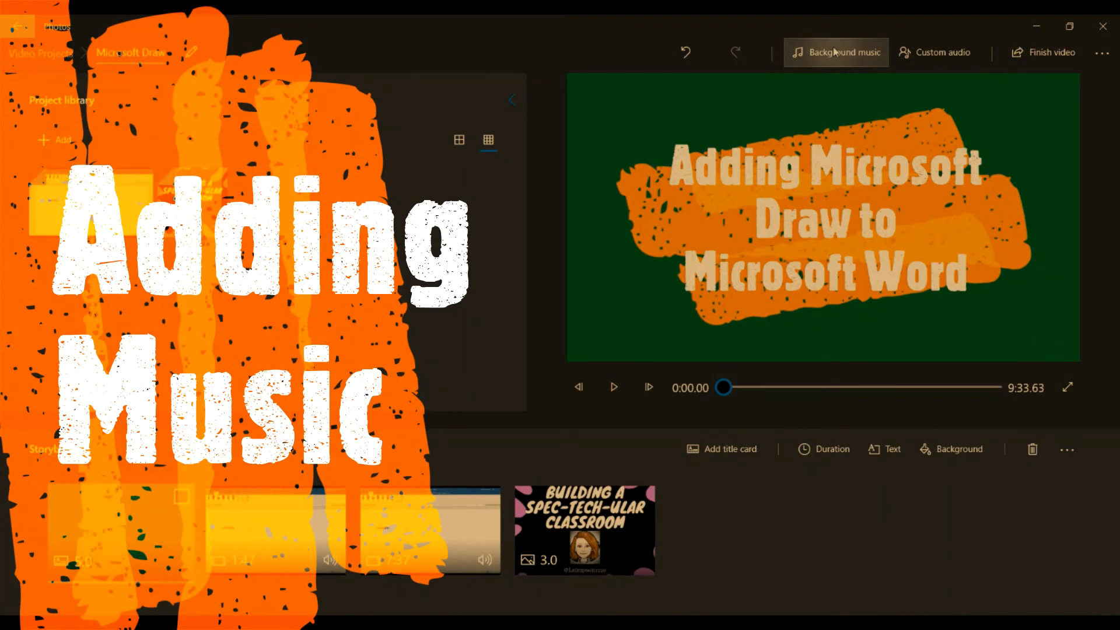
{"action": "left_click", "coordinate": [835, 52]}
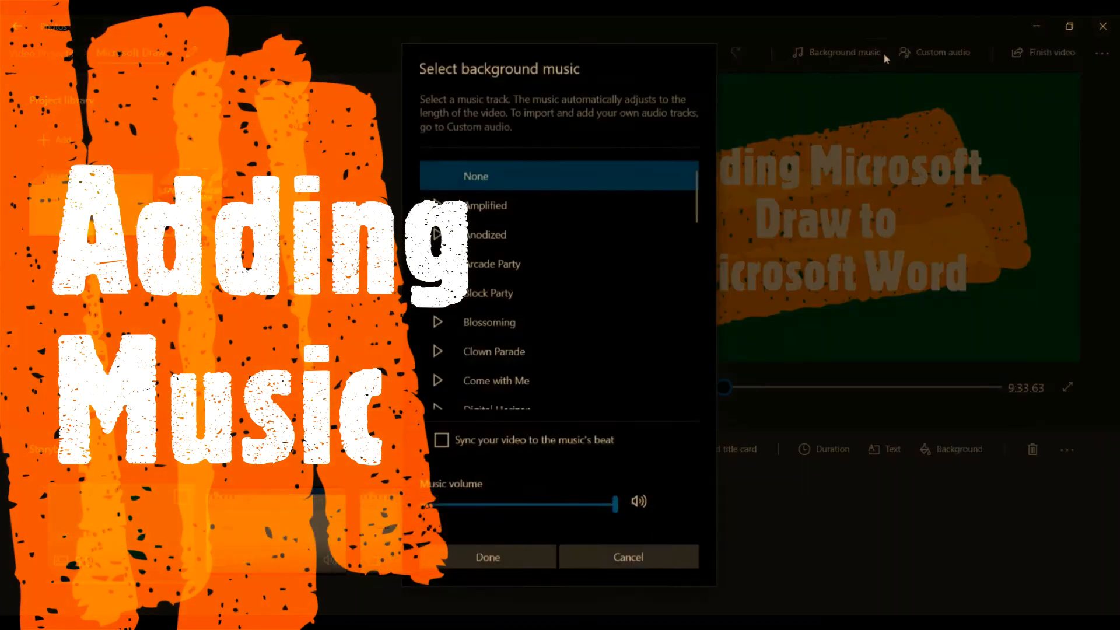
{"action": "scroll", "coordinate": [502, 340], "scroll_direction": "down", "scroll_amount": 3}
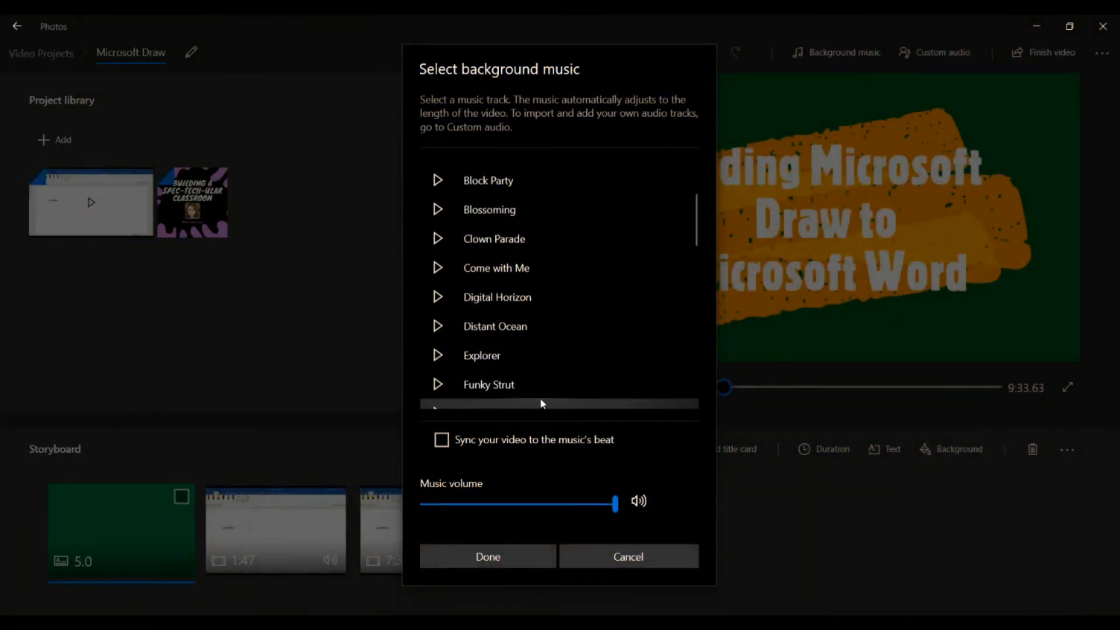
{"action": "scroll", "coordinate": [520, 369], "scroll_direction": "down", "scroll_amount": 3}
{"action": "scroll", "coordinate": [521, 374], "scroll_direction": "down", "scroll_amount": 10}
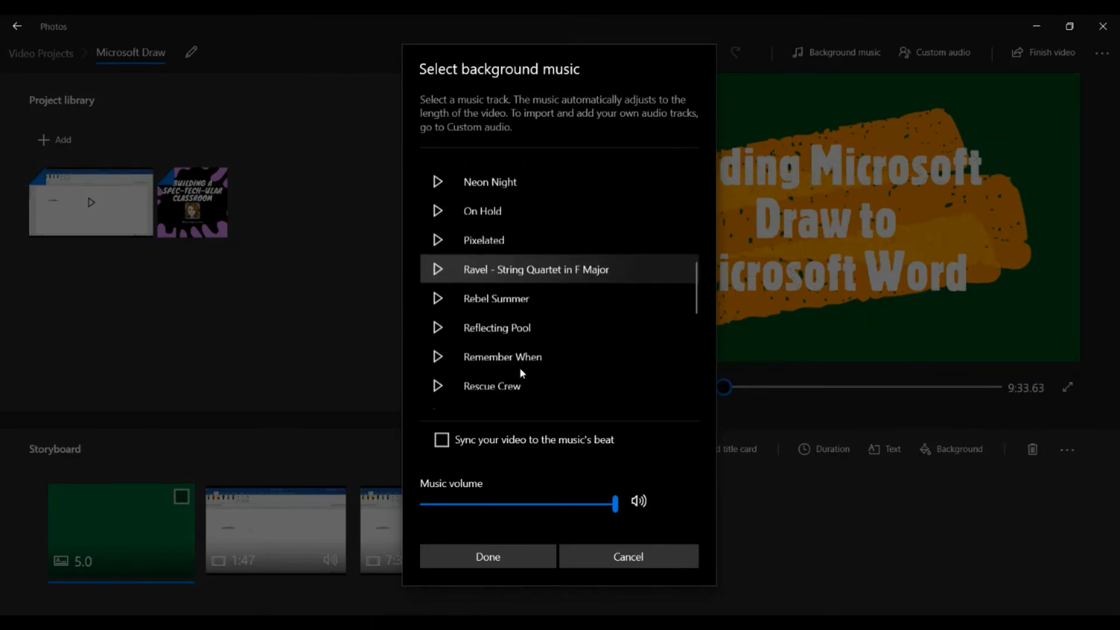
{"action": "scroll", "coordinate": [521, 373], "scroll_direction": "up", "scroll_amount": 3}
{"action": "scroll", "coordinate": [521, 373], "scroll_direction": "up", "scroll_amount": 5}
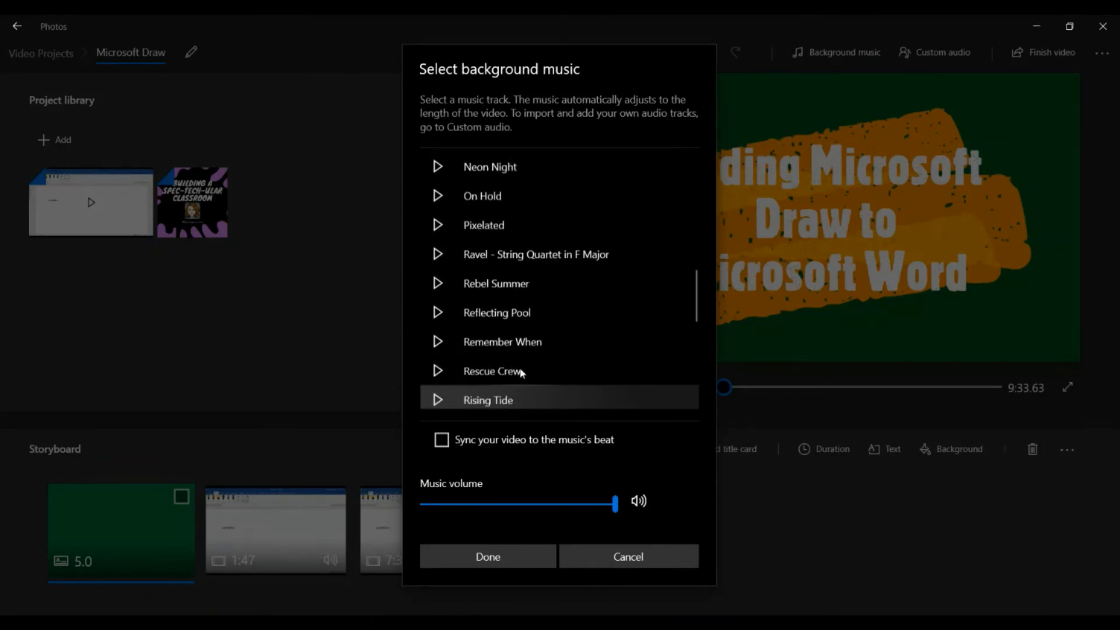
{"action": "scroll", "coordinate": [521, 370], "scroll_direction": "up", "scroll_amount": 3}
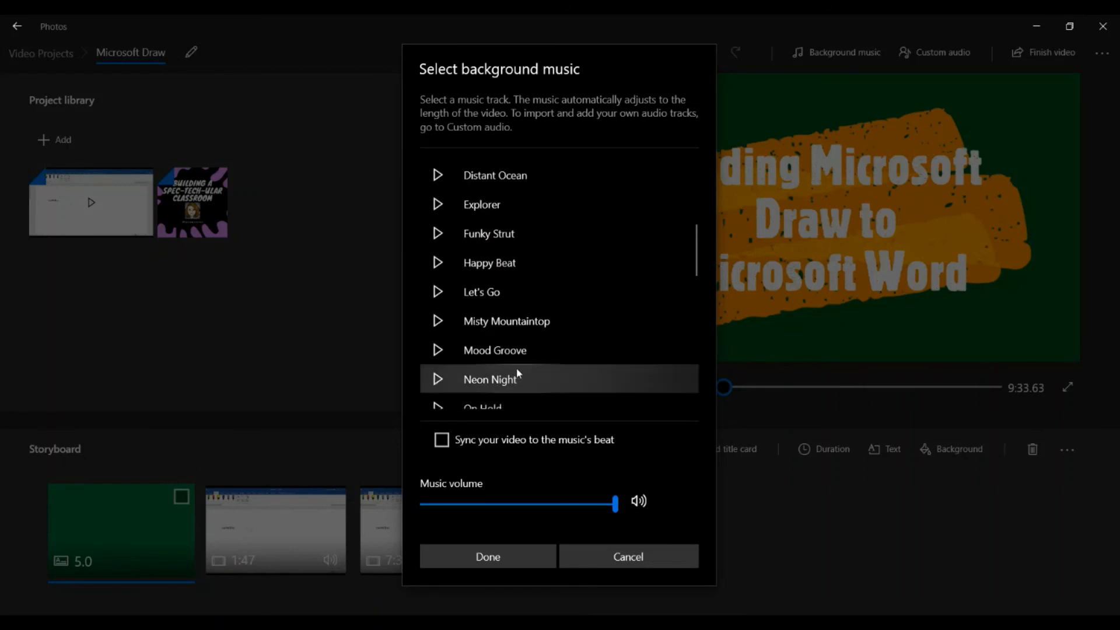
{"action": "left_click", "coordinate": [510, 238]}
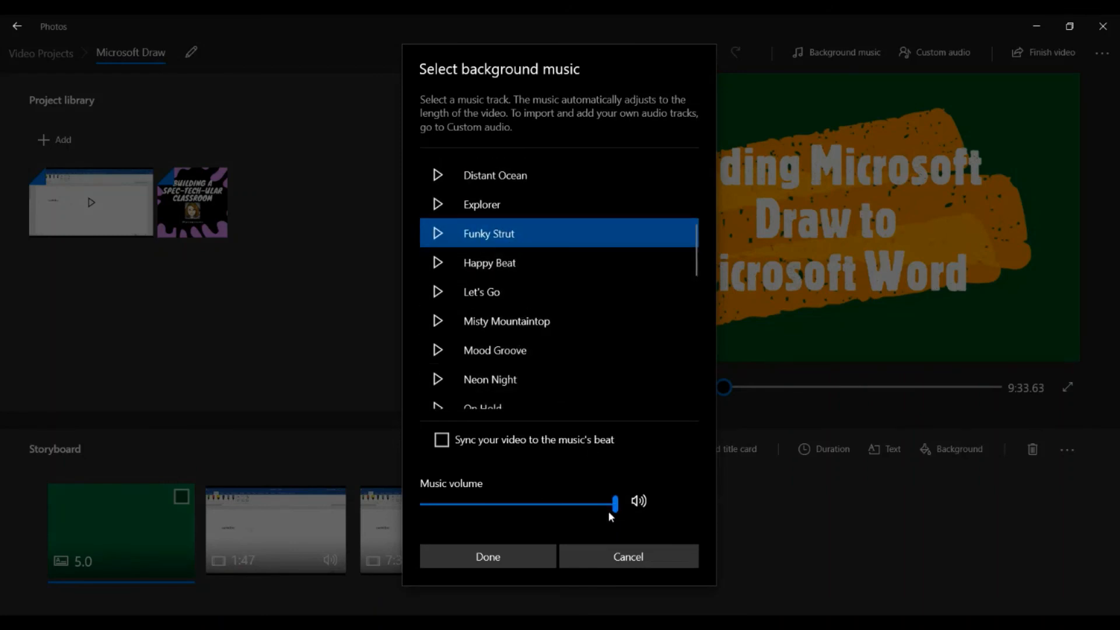
{"action": "left_click_drag", "start_coordinate": [616, 512], "coordinate": [481, 507]}
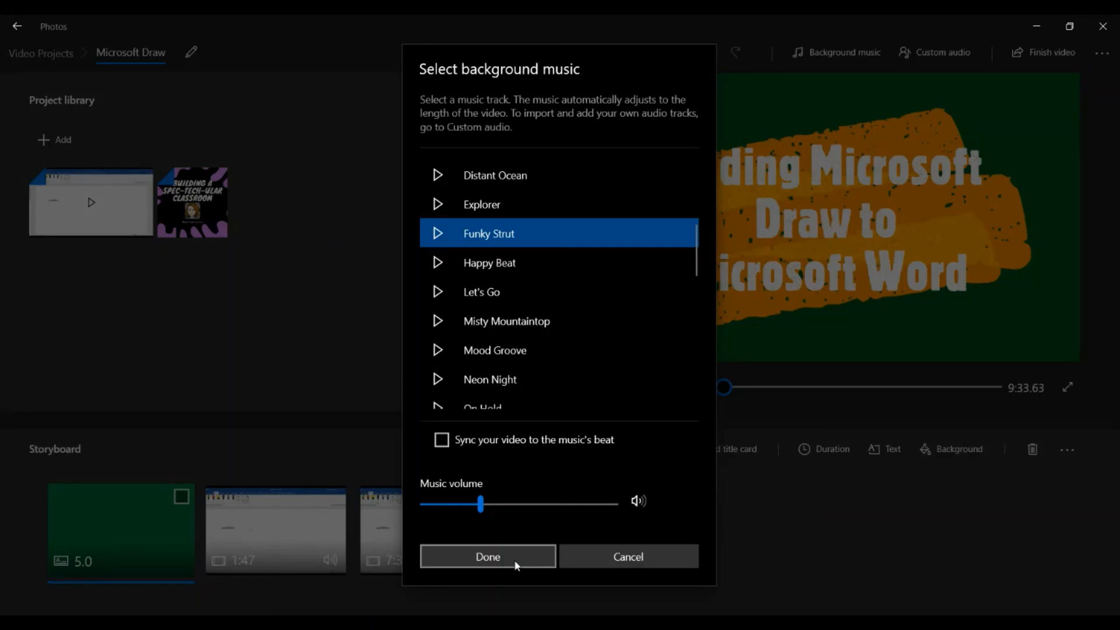
{"action": "left_click", "coordinate": [515, 564]}
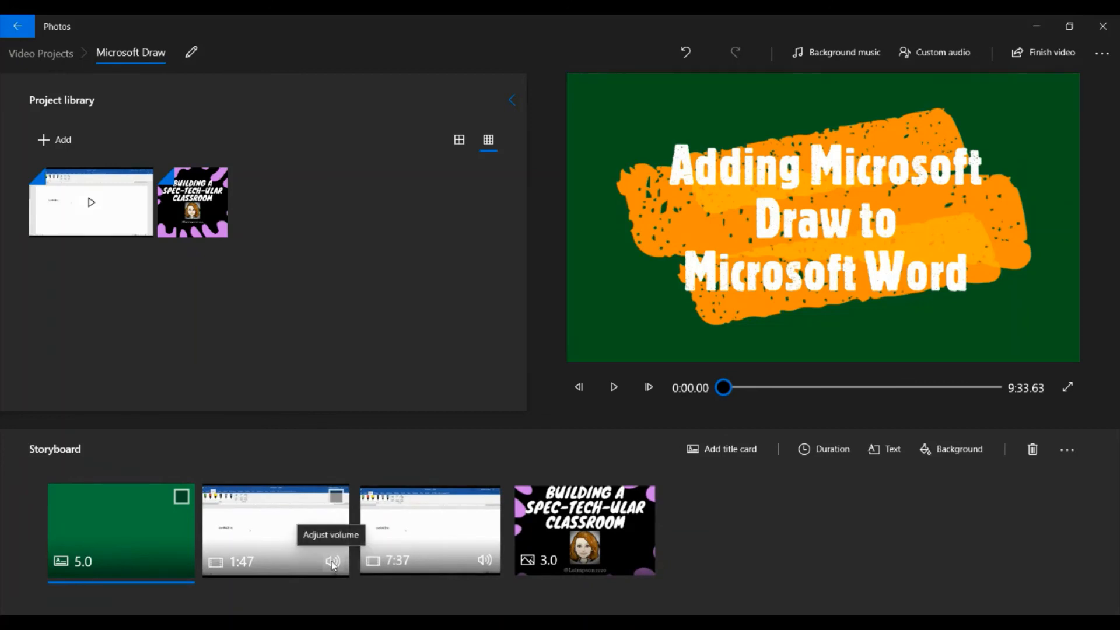
- Review the first video clip's volume control and the custom audio page without adding an audio file
{"action": "left_click", "coordinate": [264, 531]}
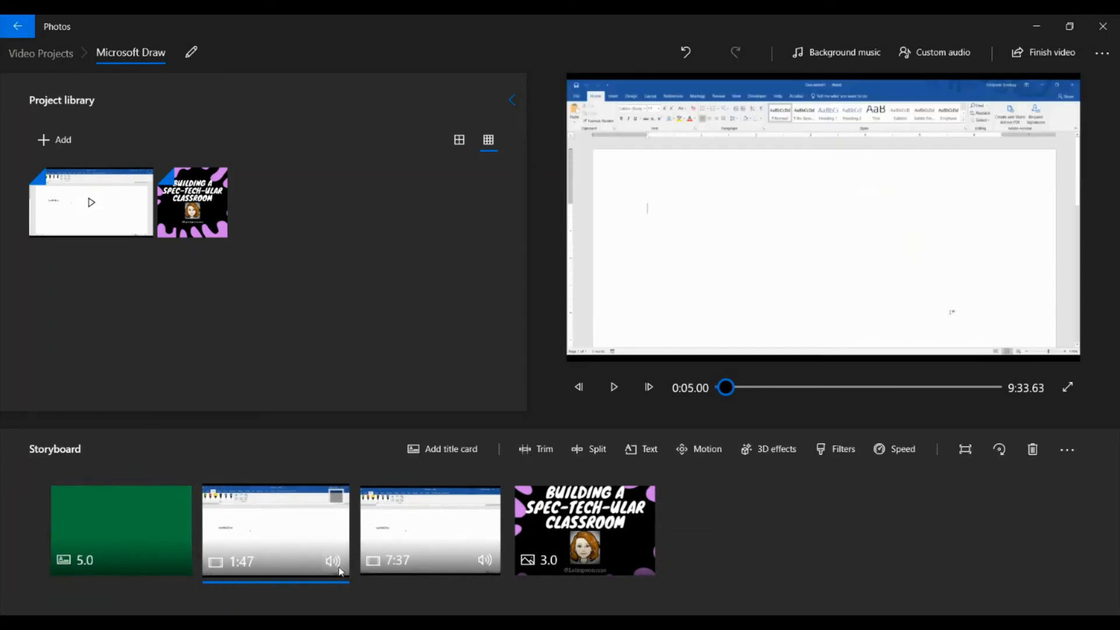
{"action": "left_click", "coordinate": [333, 561]}
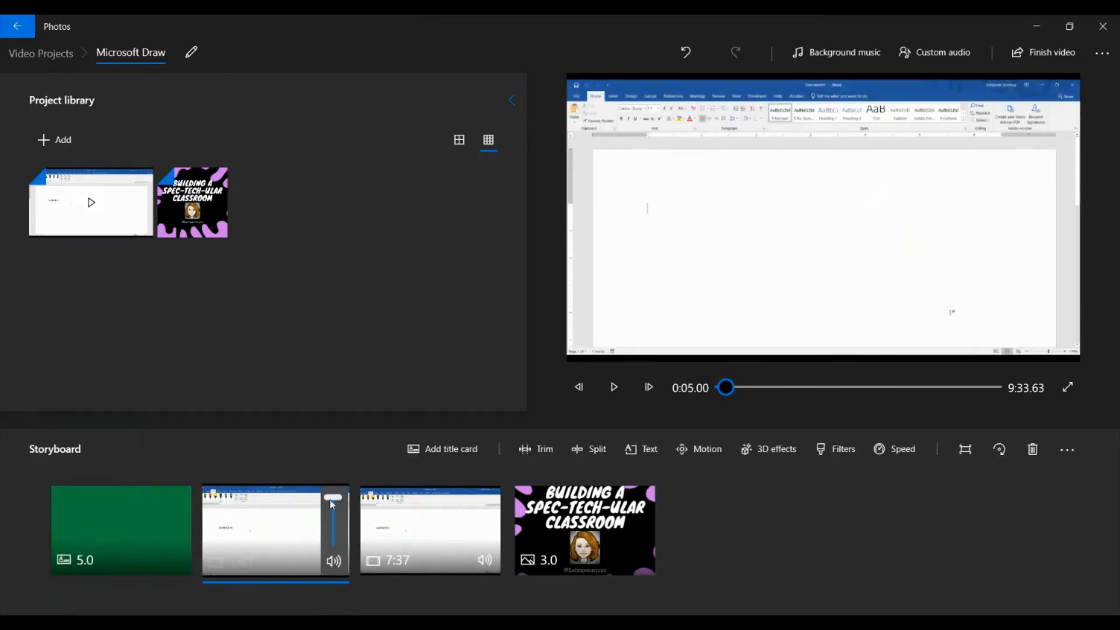
{"action": "mouse_move", "coordinate": [331, 503]}
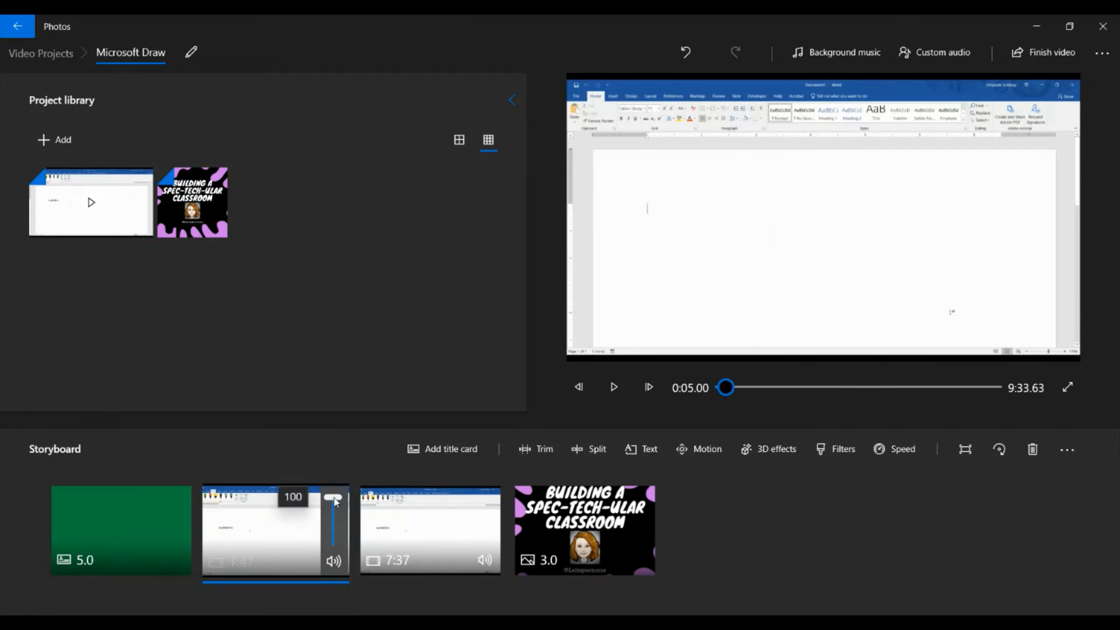
{"action": "mouse_move", "coordinate": [336, 501]}
{"action": "left_mouse_down"}
{"action": "mouse_move", "coordinate": [338, 541]}
{"action": "mouse_move", "coordinate": [338, 499]}
{"action": "left_mouse_up"}
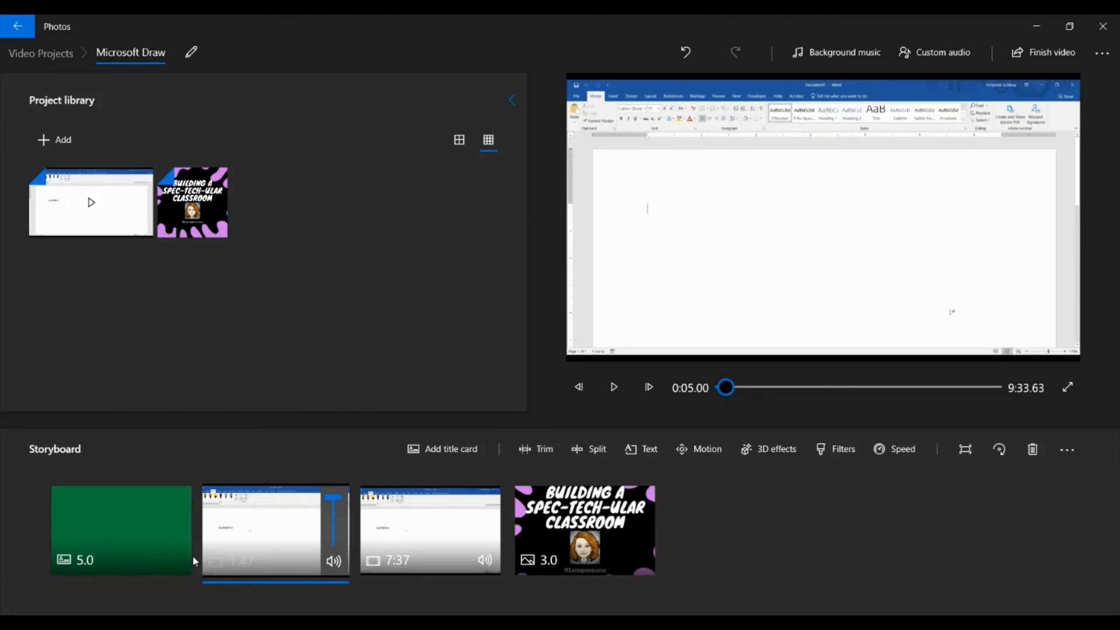
{"action": "left_click", "coordinate": [776, 547]}
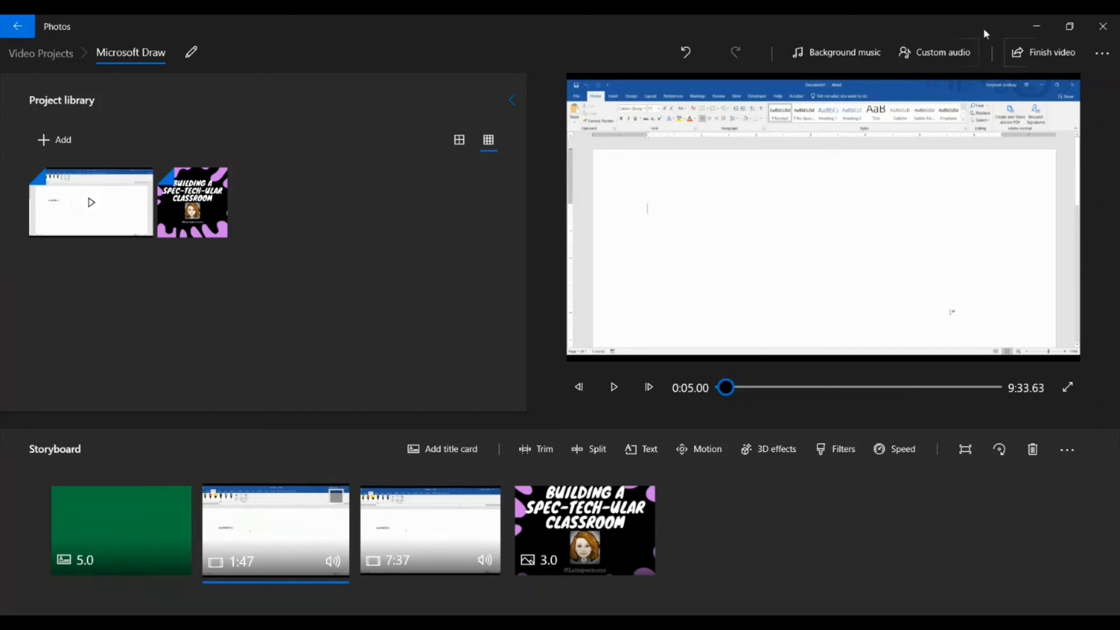
{"action": "left_click", "coordinate": [935, 53]}
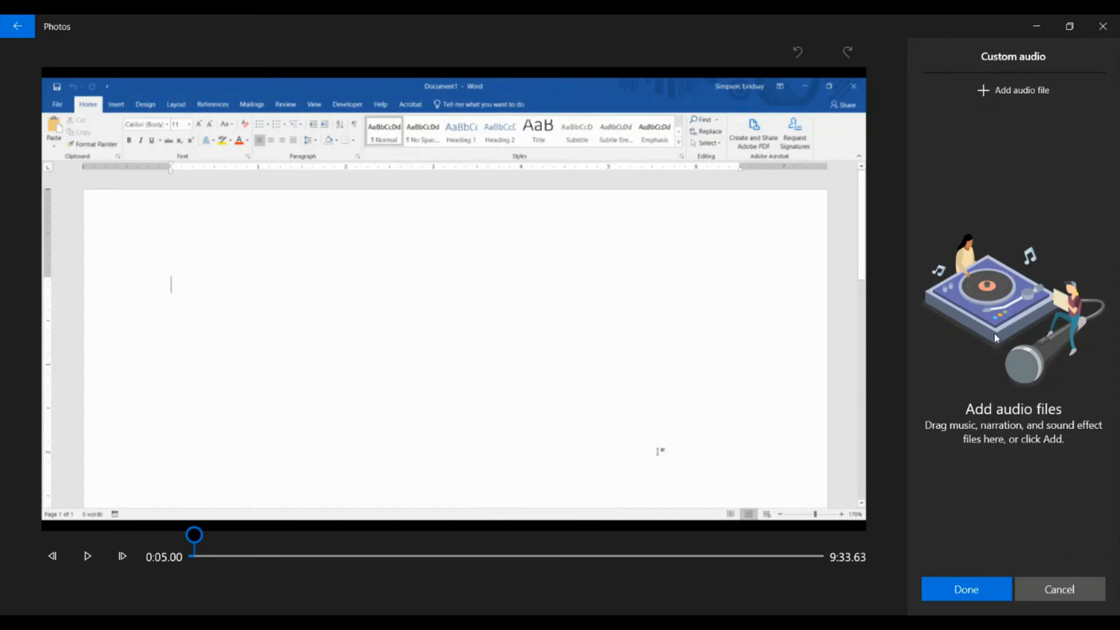
{"action": "left_click", "coordinate": [1083, 590]}
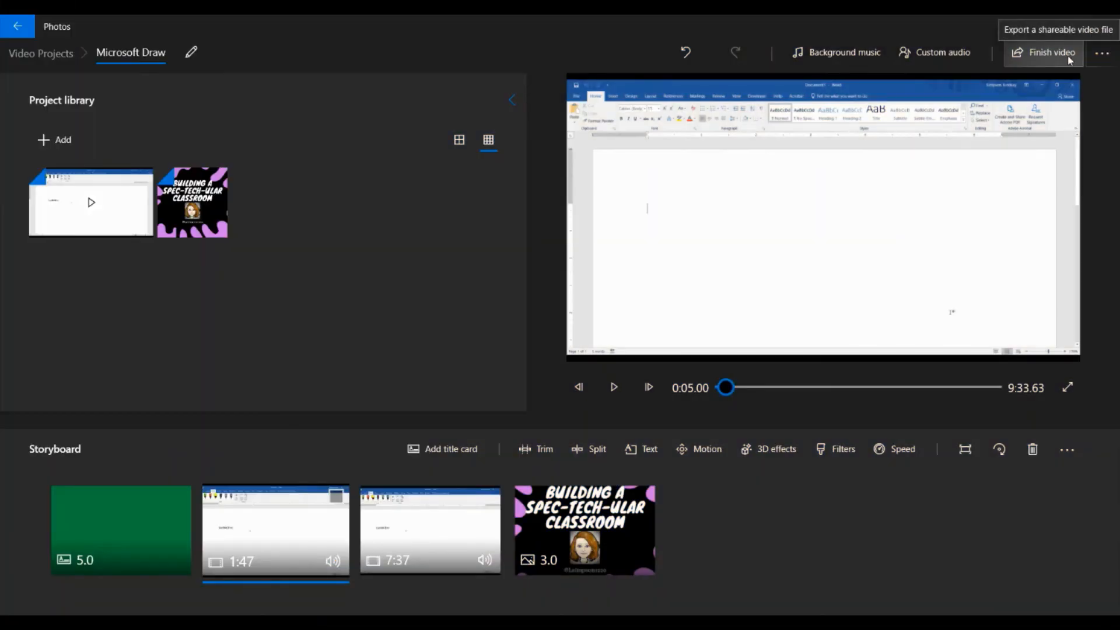
- Export the finished video at High 1080p (recommended) quality
{"action": "left_click", "coordinate": [1046, 57]}
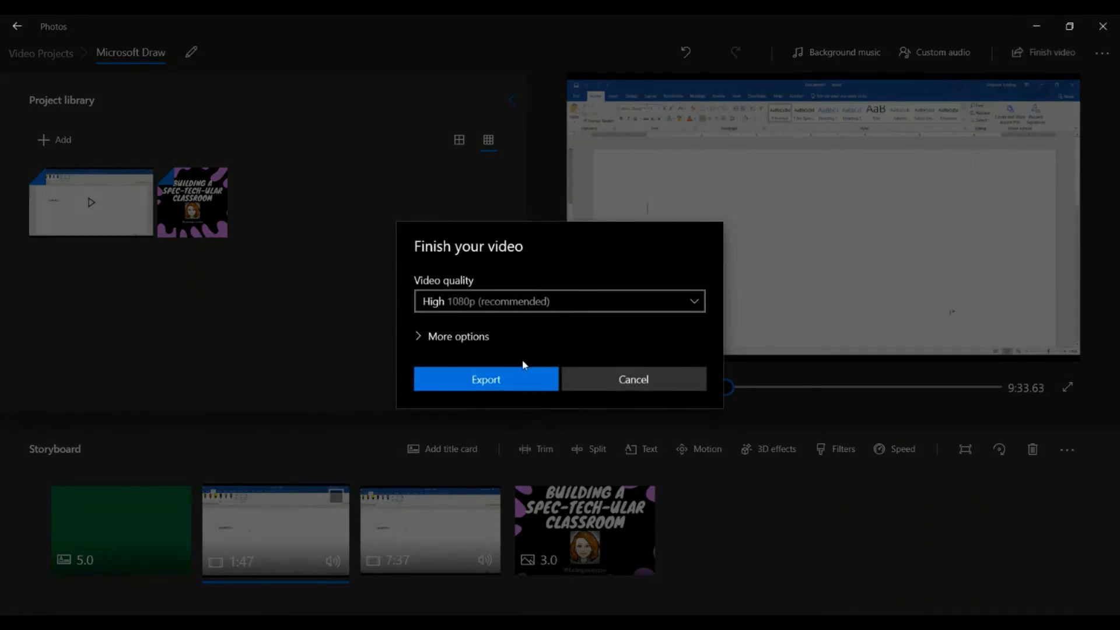
{"action": "left_click", "coordinate": [496, 392]}
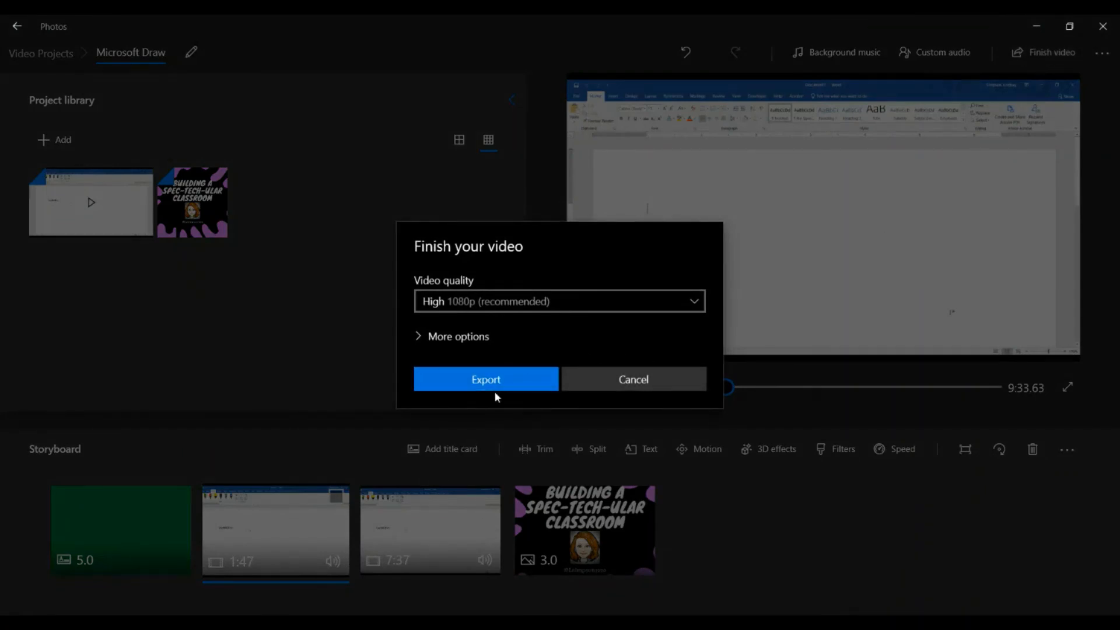